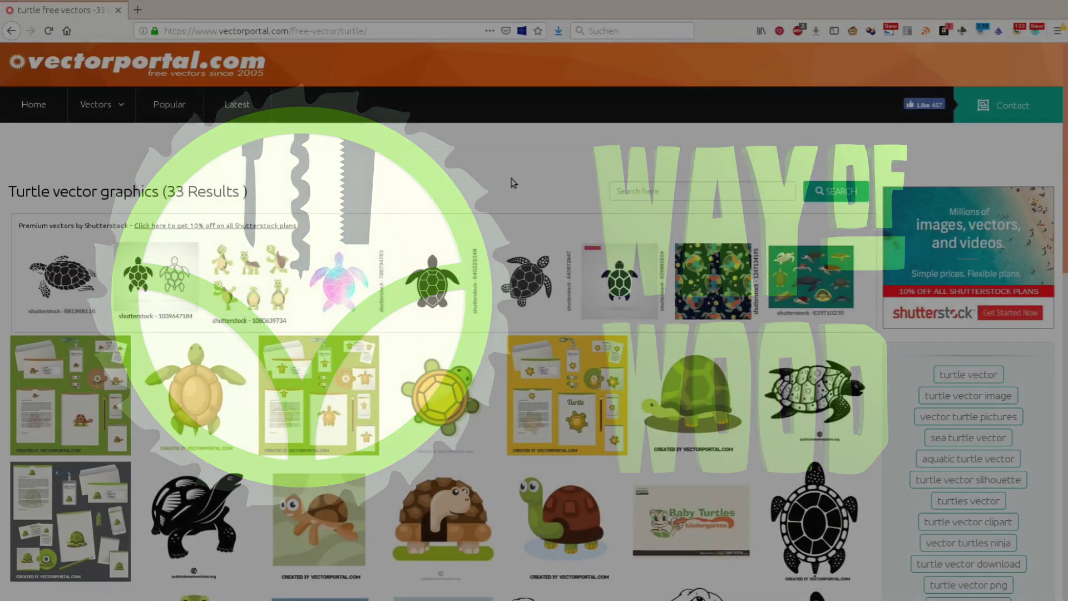
Browse the turtle vector results and open the free black tribal turtle with the ornate swirl-patterned shell
{"action": "scroll", "coordinate": [514, 183], "scroll_direction": "down", "scroll_amount": 7}
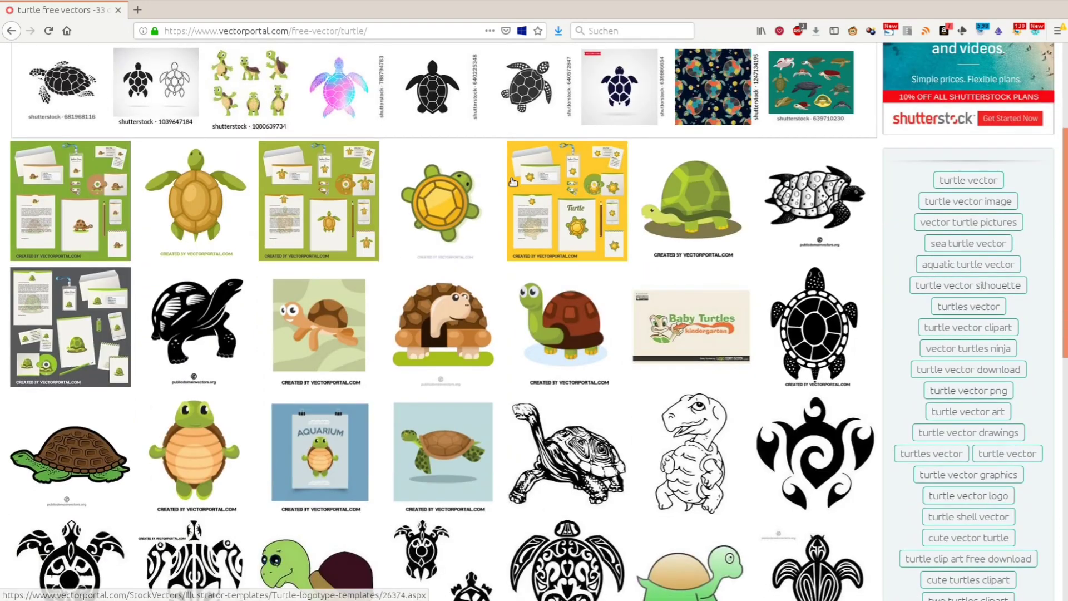
{"action": "scroll", "coordinate": [513, 183], "scroll_direction": "down", "scroll_amount": 2}
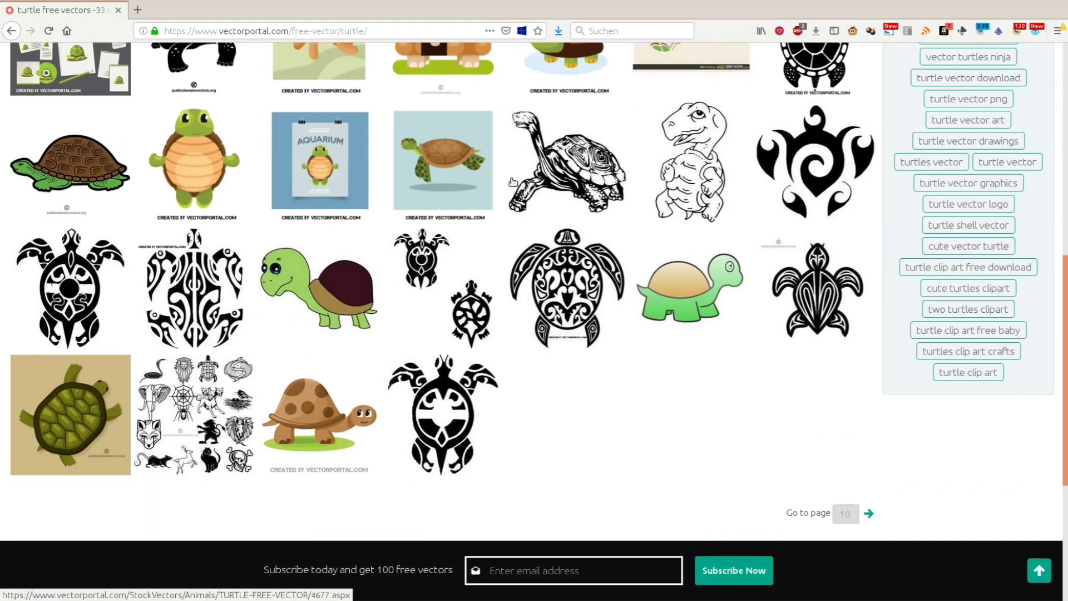
{"action": "left_click", "coordinate": [577, 304]}
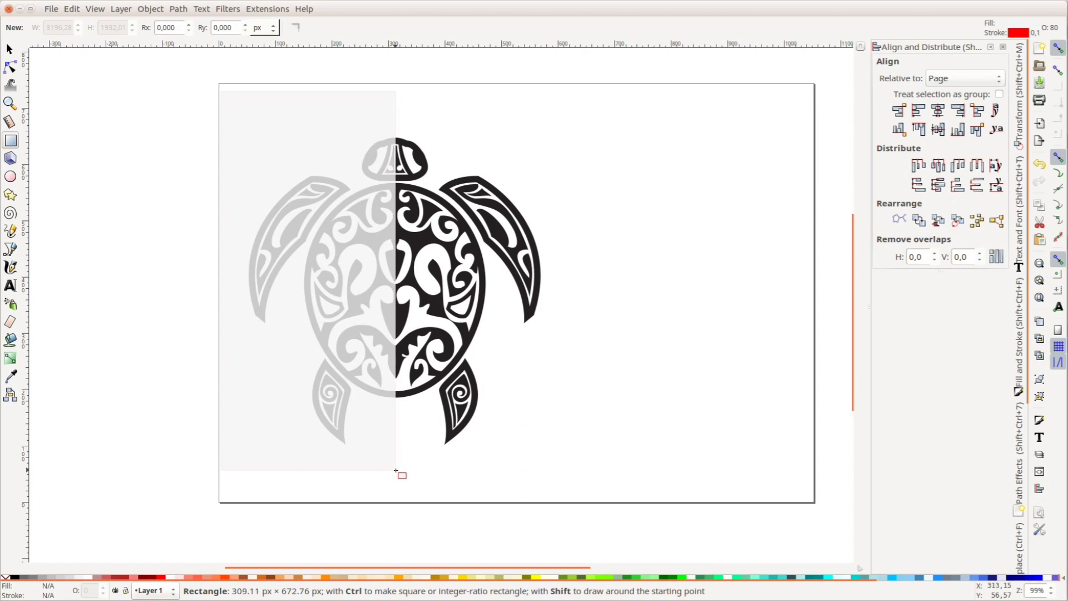
Draw a rectangle about 306 × 673 px over one half of the turtle, ending at its vertical centreline
{"action": "left_click_drag", "start_coordinate": [394, 470], "coordinate": [394, 470]}
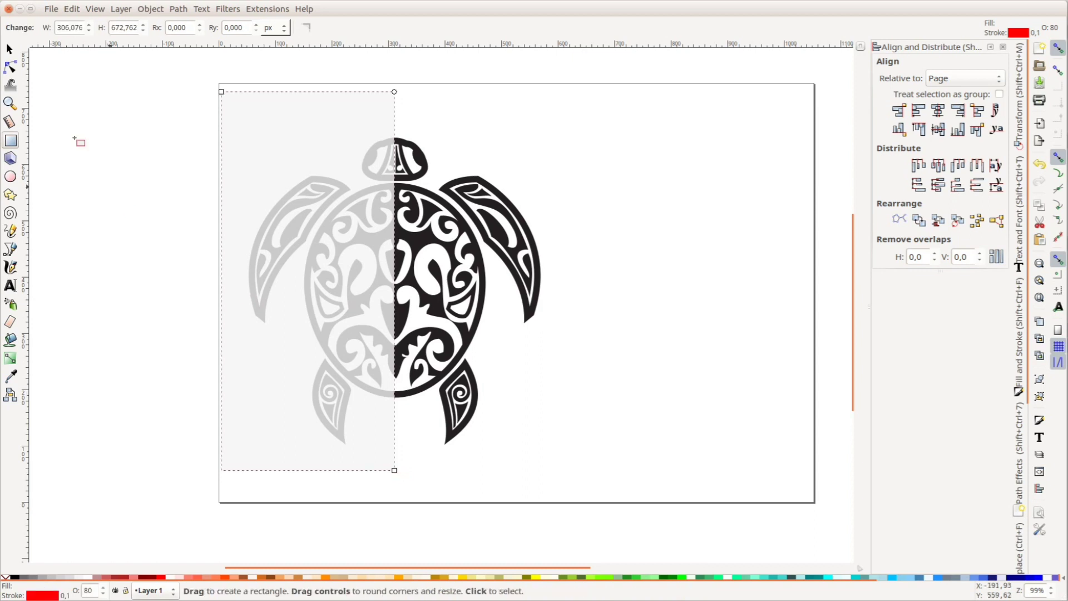
{"action": "left_click", "coordinate": [11, 51]}
{"action": "left_click", "coordinate": [482, 222], "text": "shift"}
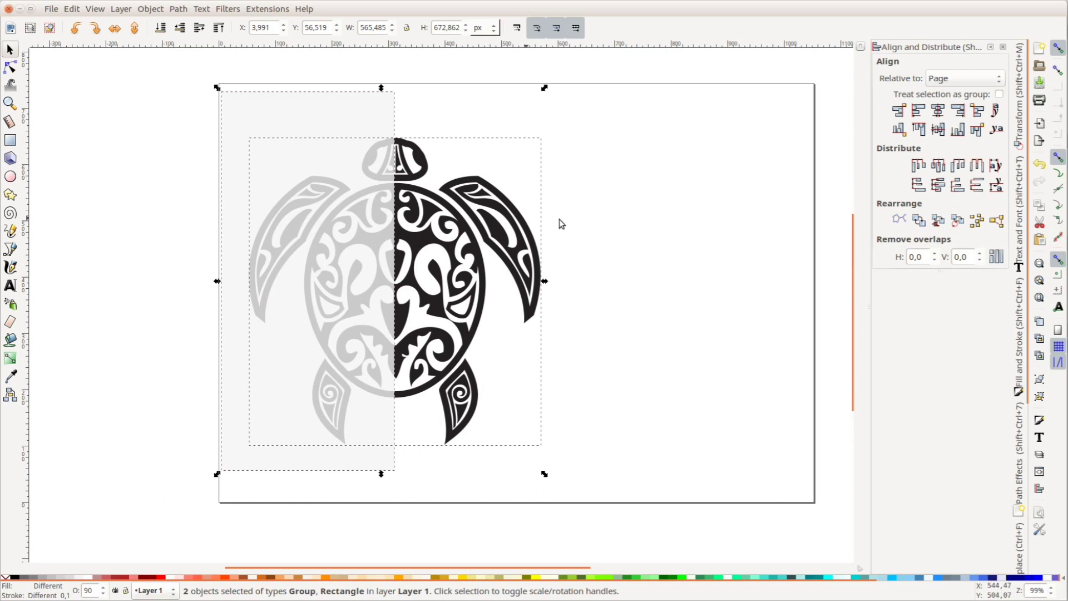
Ungroup the turtle artwork down to its single path
{"action": "left_click", "coordinate": [510, 216]}
{"action": "right_click", "coordinate": [509, 216]}
{"action": "left_click", "coordinate": [562, 503]}
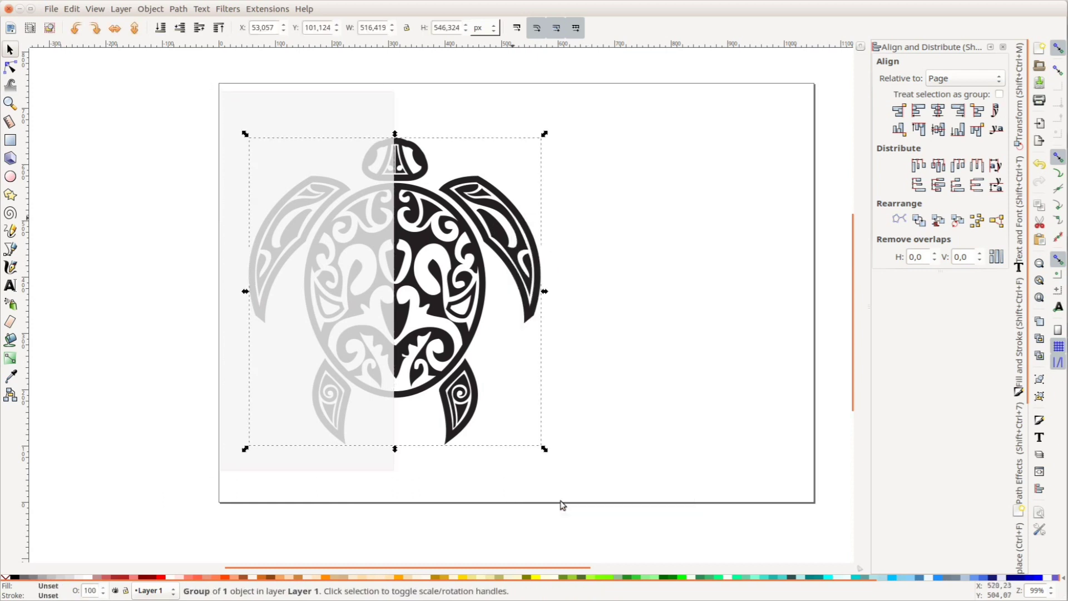
{"action": "left_click", "coordinate": [574, 380]}
{"action": "left_click", "coordinate": [528, 310]}
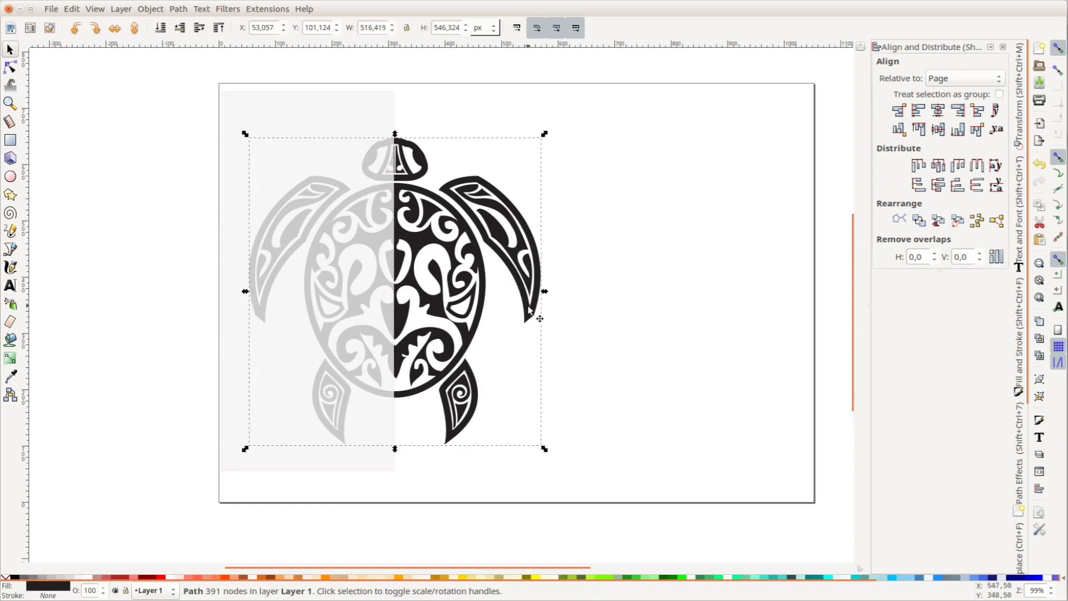
Subtract the rectangle from the turtle path with Difference to keep only the uncovered half
{"action": "left_click", "coordinate": [350, 183]}
{"action": "left_click", "coordinate": [412, 178], "text": "shift"}
{"action": "left_click", "coordinate": [179, 9]}
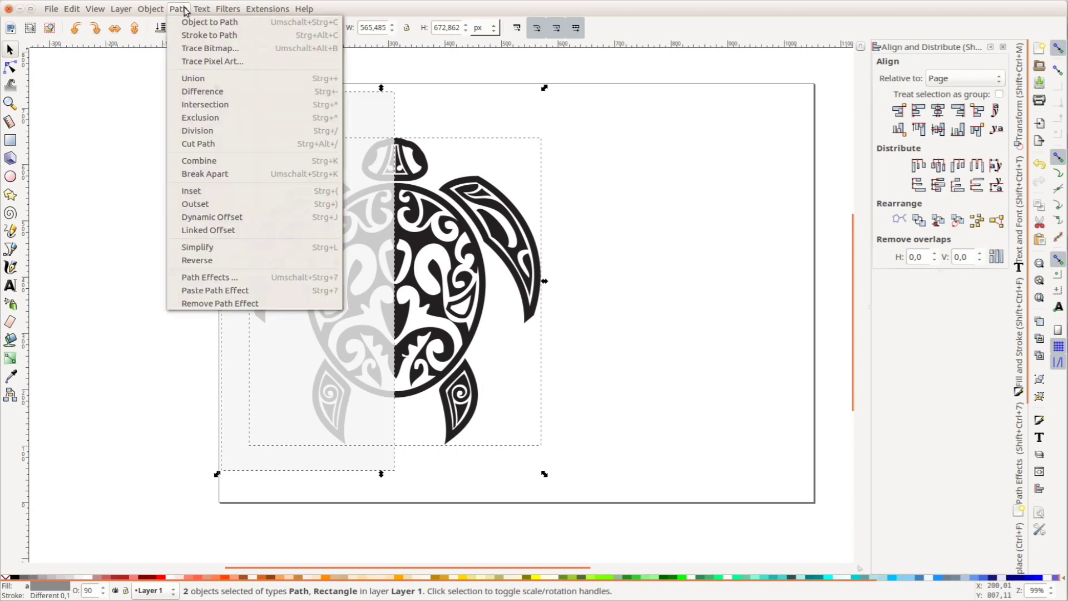
{"action": "left_click", "coordinate": [210, 89]}
{"action": "left_click", "coordinate": [372, 182]}
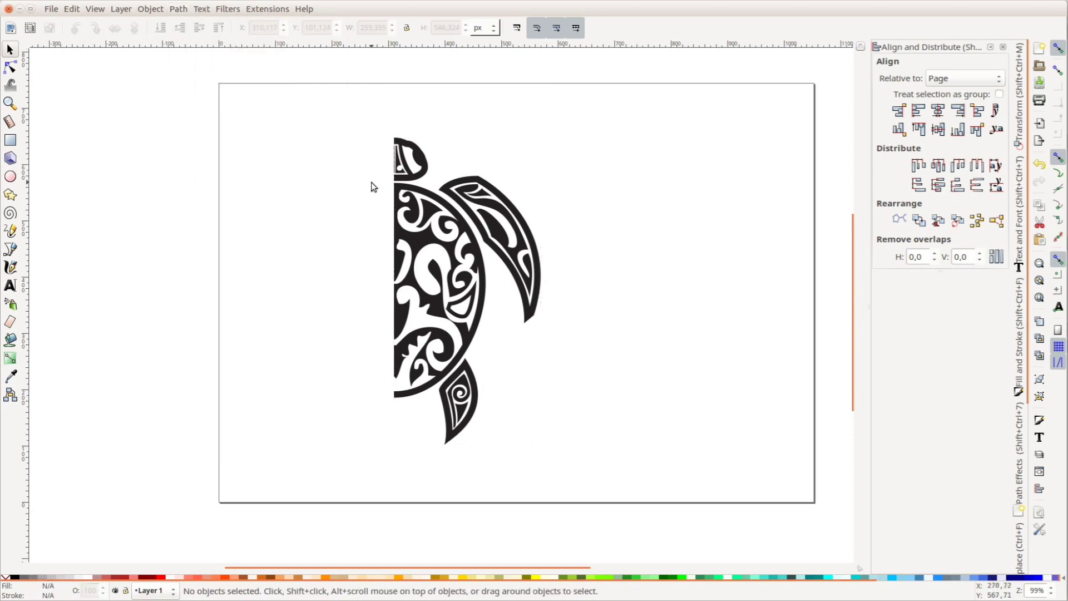
Reshape the rear flipper's inner cutout by moving its upper nodes past the flipper's edge beside the shell and nudging its side node outward
{"action": "scroll", "coordinate": [377, 238], "scroll_direction": "up", "scroll_amount": 1}
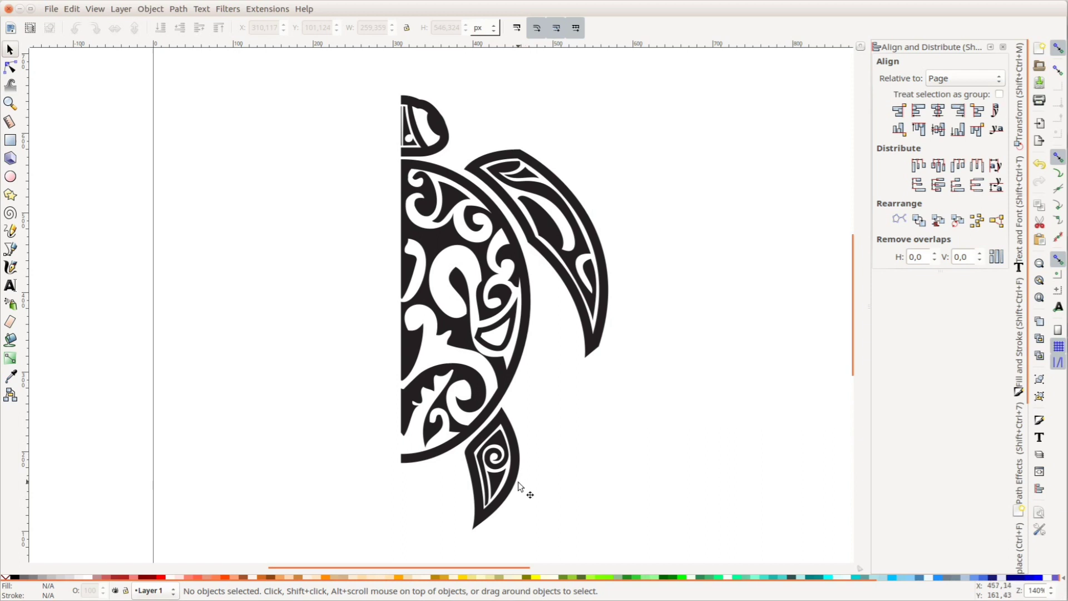
{"action": "scroll", "coordinate": [517, 483], "scroll_direction": "down", "scroll_amount": 3}
{"action": "scroll", "coordinate": [492, 393], "scroll_direction": "up", "scroll_amount": 2, "text": "ctrl"}
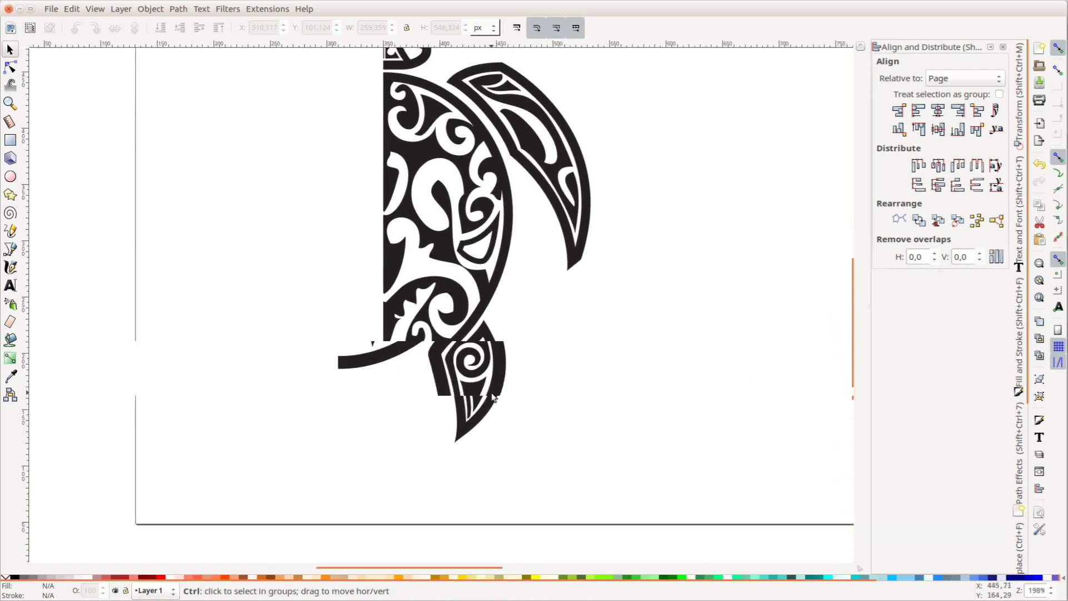
{"action": "scroll", "coordinate": [491, 392], "scroll_direction": "up", "scroll_amount": 1, "text": "ctrl"}
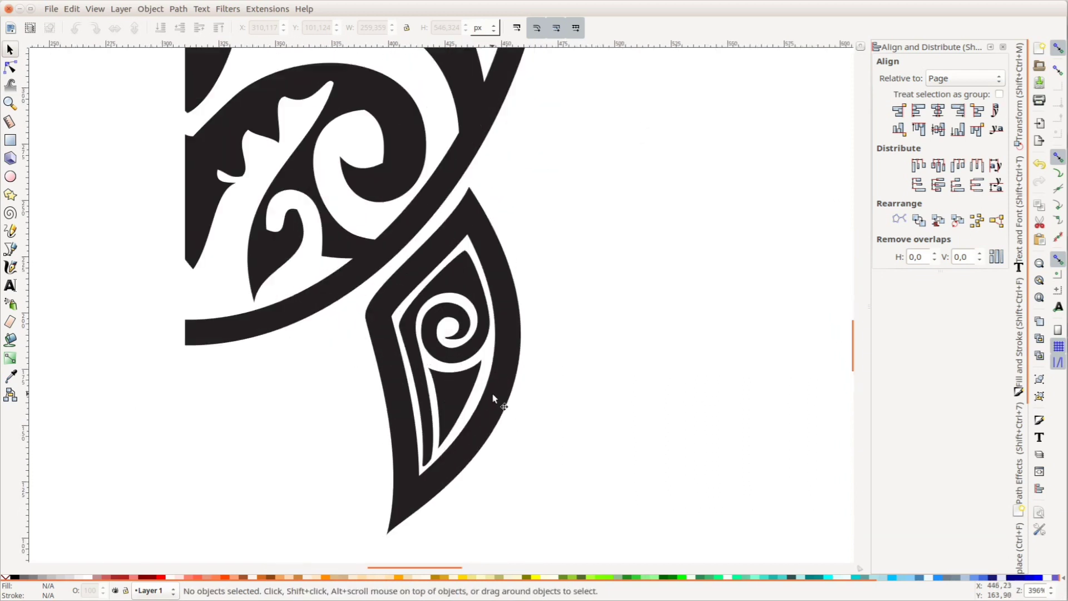
{"action": "double_click", "coordinate": [439, 448]}
{"action": "left_click_drag", "start_coordinate": [393, 315], "coordinate": [372, 282]}
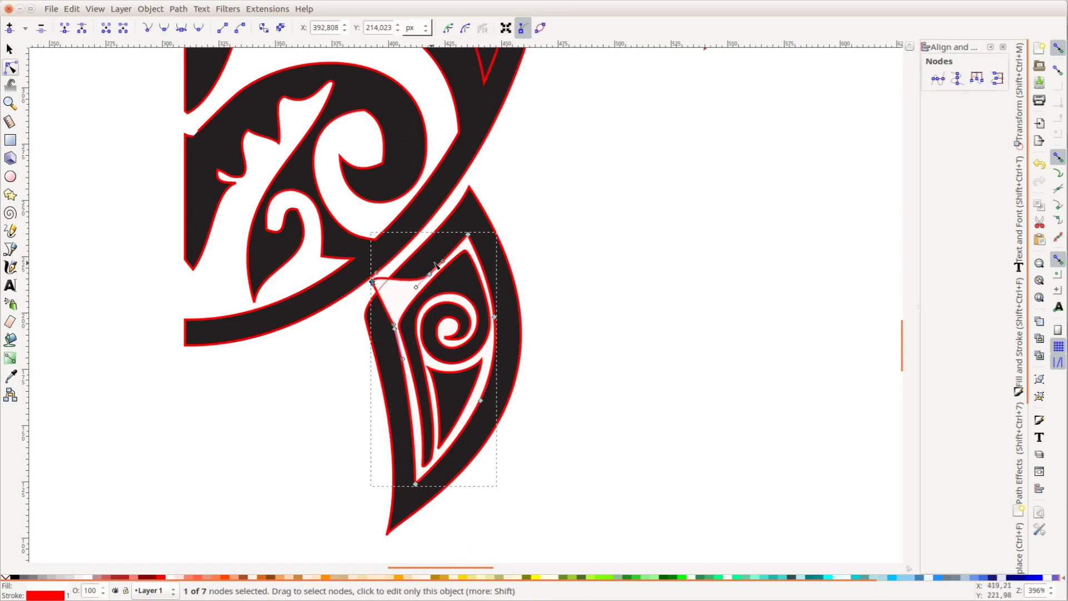
{"action": "left_click_drag", "start_coordinate": [459, 209], "coordinate": [453, 198]}
{"action": "left_click_drag", "start_coordinate": [433, 276], "coordinate": [411, 251]}
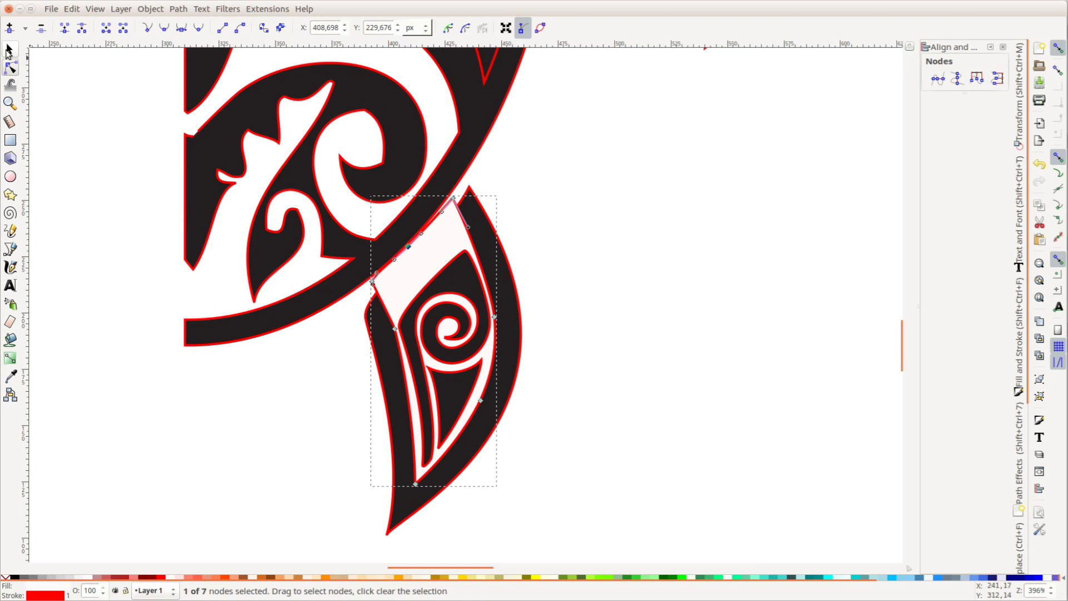
{"action": "left_click", "coordinate": [9, 52]}
{"action": "key", "text": "n"}
{"action": "left_click_drag", "start_coordinate": [496, 317], "coordinate": [500, 318]}
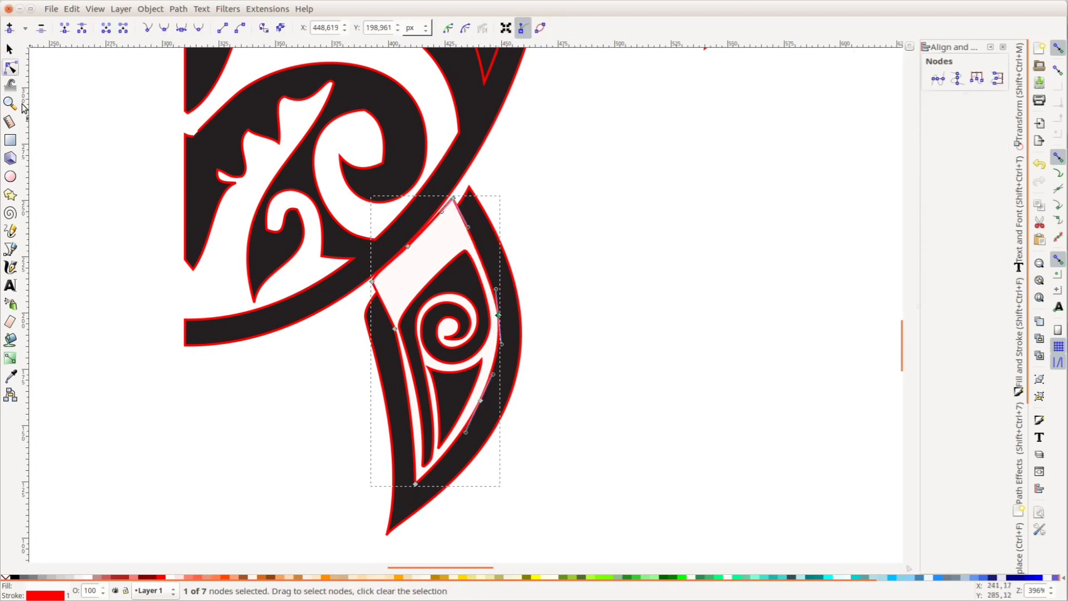
Subtract the reshaped cutout from the rear flipper with Difference
{"action": "left_click", "coordinate": [9, 49]}
{"action": "left_click", "coordinate": [513, 315], "text": "shift"}
{"action": "left_click", "coordinate": [178, 9]}
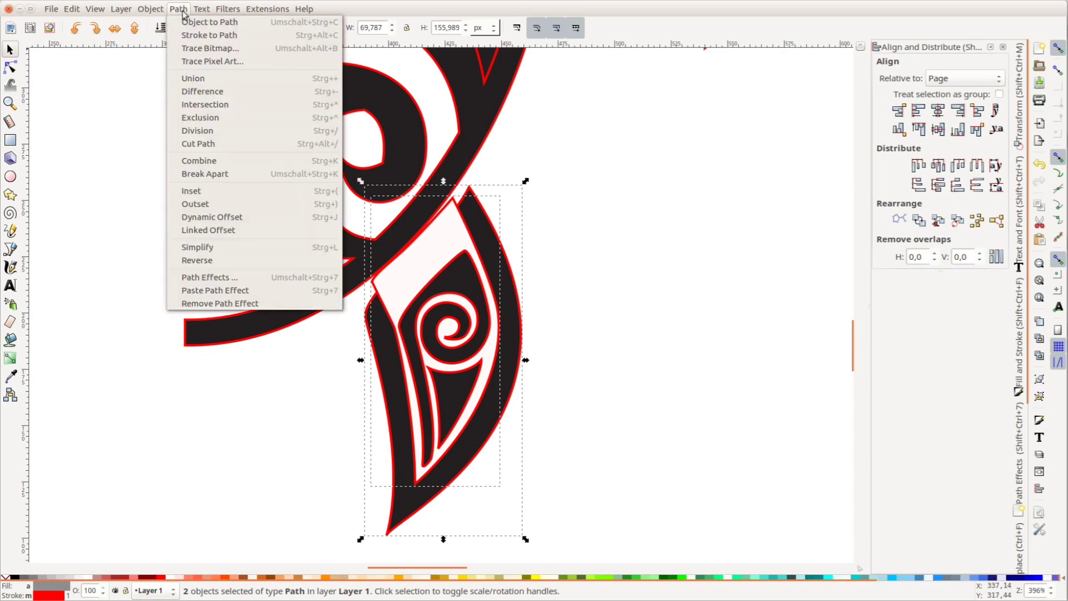
{"action": "left_click", "coordinate": [195, 93]}
{"action": "left_click", "coordinate": [630, 291]}
Draw a circle about 71 px across and position it over the swirl near the shell's lower rim
{"action": "scroll", "coordinate": [625, 291], "scroll_direction": "down", "scroll_amount": 1}
{"action": "scroll", "coordinate": [595, 254], "scroll_direction": "down", "scroll_amount": 3}
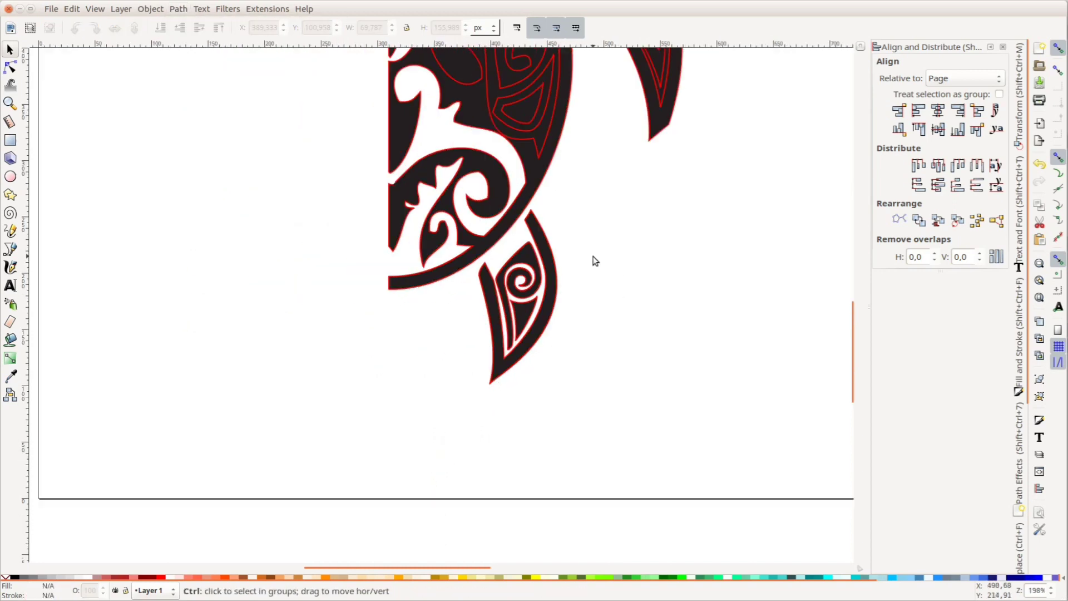
{"action": "left_click", "coordinate": [406, 254]}
{"action": "mouse_move", "coordinate": [594, 255]}
{"action": "left_mouse_down"}
{"action": "mouse_move", "coordinate": [491, 431]}
{"action": "mouse_move", "coordinate": [508, 384]}
{"action": "mouse_move", "coordinate": [546, 337]}
{"action": "left_mouse_up"}
{"action": "scroll", "coordinate": [474, 399], "scroll_direction": "up", "scroll_amount": 2}
{"action": "key", "text": "e"}
{"action": "mouse_move", "coordinate": [398, 269]}
{"action": "left_mouse_down"}
{"action": "mouse_move", "coordinate": [477, 374]}
{"action": "mouse_move", "coordinate": [512, 383]}
{"action": "left_mouse_up"}
{"action": "key", "text": "s"}
{"action": "left_click_drag", "start_coordinate": [466, 352], "coordinate": [446, 345]}
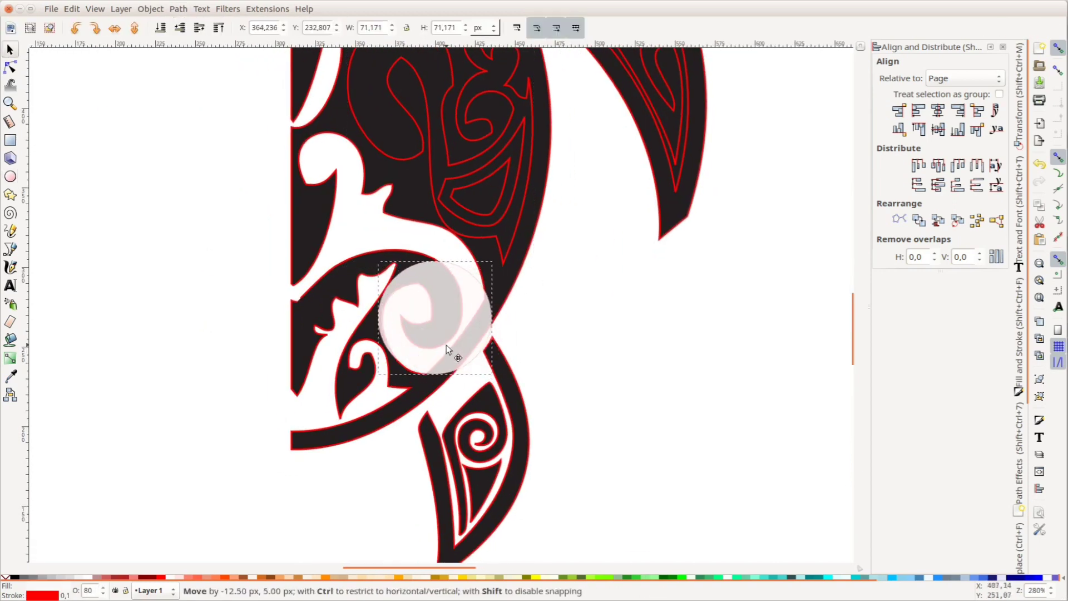
Adjust the circle over the shell's lower rim and trim it to a crescent with Difference
{"action": "left_click", "coordinate": [11, 176]}
{"action": "key", "text": "s"}
{"action": "mouse_move", "coordinate": [281, 249]}
{"action": "left_mouse_down"}
{"action": "mouse_move", "coordinate": [478, 329]}
{"action": "mouse_move", "coordinate": [488, 274]}
{"action": "left_mouse_up"}
{"action": "left_click_drag", "start_coordinate": [423, 289], "coordinate": [452, 316]}
{"action": "mouse_move", "coordinate": [320, 382]}
{"action": "left_mouse_down"}
{"action": "mouse_move", "coordinate": [281, 411]}
{"action": "mouse_move", "coordinate": [295, 426]}
{"action": "left_mouse_up"}
{"action": "left_click", "coordinate": [457, 356], "text": "shift"}
{"action": "left_click", "coordinate": [178, 9]}
{"action": "left_click", "coordinate": [196, 90]}
Subtract the crescent from the shell and adjust the node at the edge of the new rim opening
{"action": "left_click", "coordinate": [311, 234], "text": "shift"}
{"action": "left_click", "coordinate": [178, 9]}
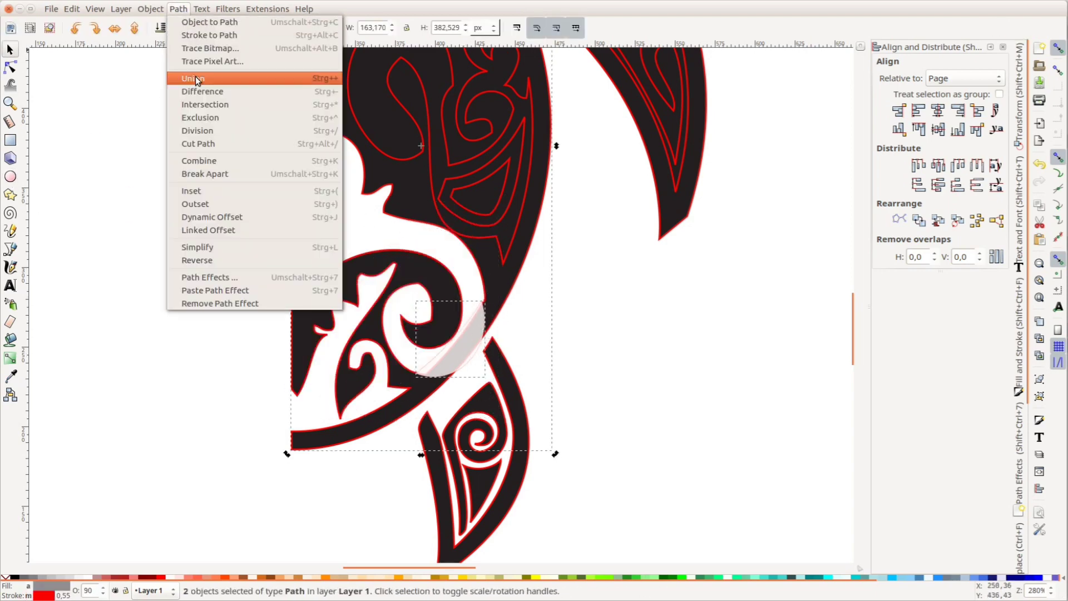
{"action": "left_click", "coordinate": [196, 90]}
{"action": "key", "text": "n"}
{"action": "left_click_drag", "start_coordinate": [484, 313], "coordinate": [484, 314]}
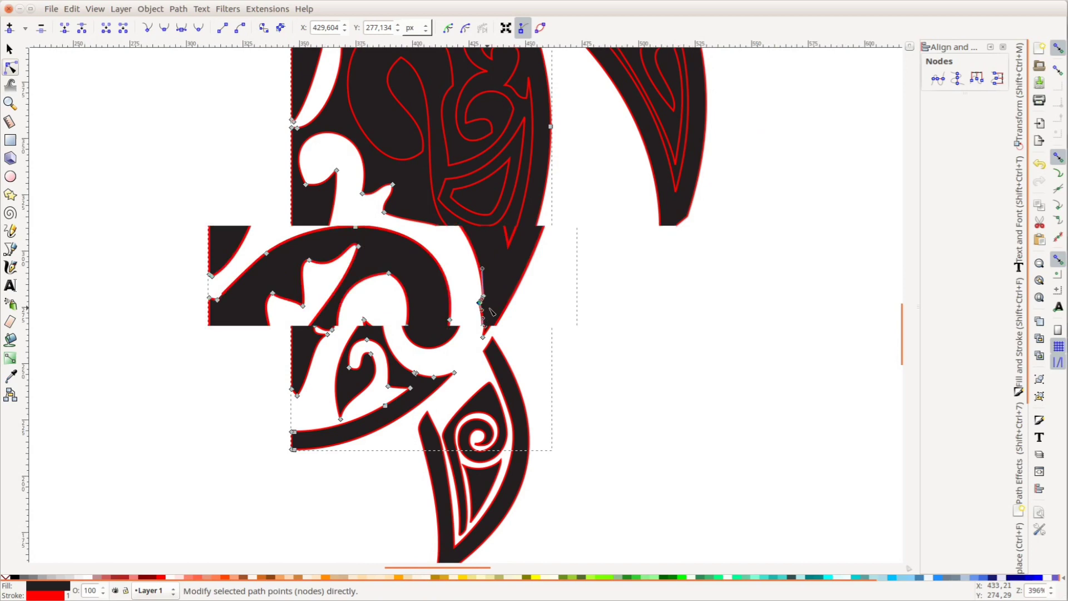
{"action": "scroll", "coordinate": [467, 307], "scroll_direction": "up", "scroll_amount": 3, "text": "ctrl"}
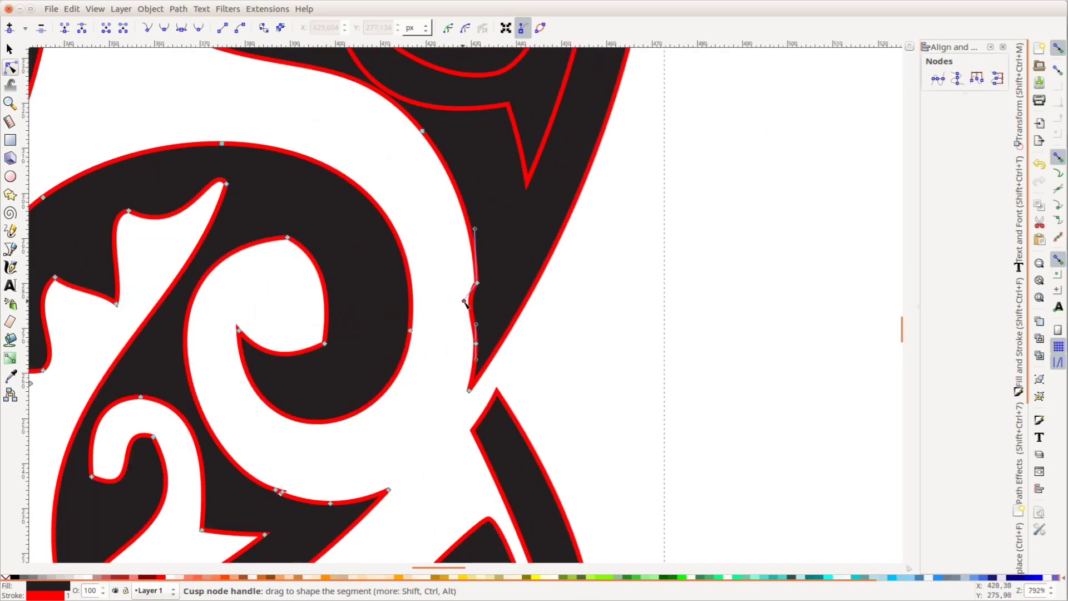
{"action": "scroll", "coordinate": [478, 318], "scroll_direction": "down", "scroll_amount": 3, "text": "ctrl"}
{"action": "scroll", "coordinate": [478, 319], "scroll_direction": "left", "scroll_amount": 2}
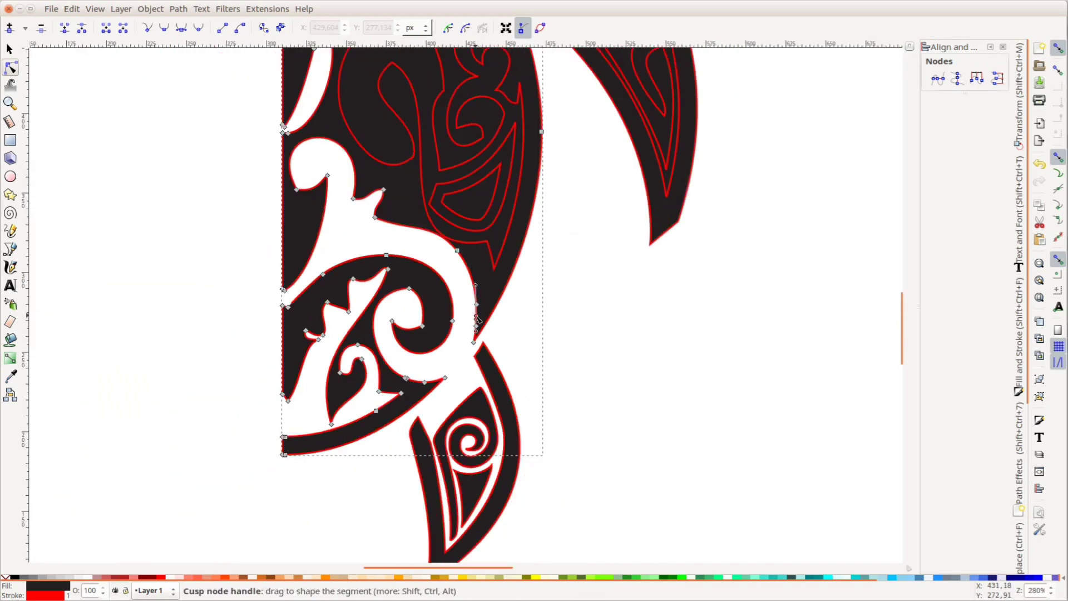
{"action": "scroll", "coordinate": [423, 361], "scroll_direction": "up", "scroll_amount": 2, "text": "ctrl"}
Draw two slanted lines with the Pen tool across the bridge at the shell's lower rim and combine them
{"action": "key", "text": "p"}
{"action": "mouse_move", "coordinate": [391, 416]}
{"action": "left_mouse_down"}
{"action": "mouse_move", "coordinate": [483, 362]}
{"action": "mouse_move", "coordinate": [363, 400]}
{"action": "left_mouse_up"}
{"action": "left_click_drag", "start_coordinate": [363, 401], "coordinate": [391, 416]}
{"action": "left_click", "coordinate": [9, 49]}
{"action": "left_click", "coordinate": [437, 388], "text": "shift"}
{"action": "left_click", "coordinate": [178, 9]}
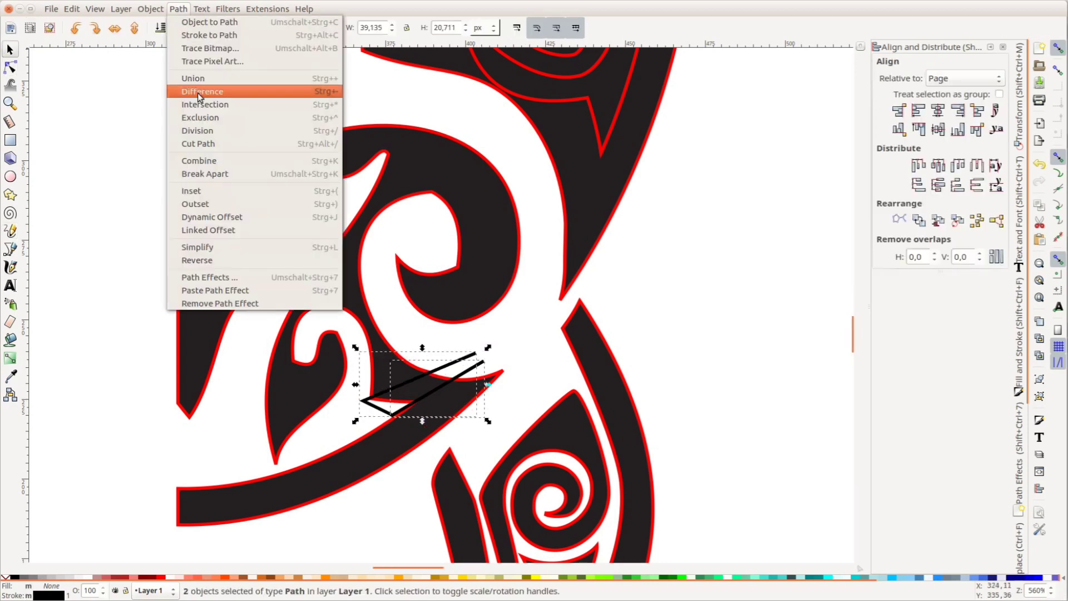
{"action": "left_click", "coordinate": [198, 160]}
Adjust the nodes and position of the combined line shape, then subtract it from the shell's lower rim
{"action": "left_click", "coordinate": [10, 67]}
{"action": "left_click_drag", "start_coordinate": [464, 342], "coordinate": [495, 373]}
{"action": "left_click", "coordinate": [10, 52]}
{"action": "left_click_drag", "start_coordinate": [355, 421], "coordinate": [342, 428]}
{"action": "left_click_drag", "start_coordinate": [485, 351], "coordinate": [500, 337]}
{"action": "left_click", "coordinate": [423, 417], "text": "shift"}
{"action": "key", "text": "ctrl+minus"}
Adjust the nodes of the front flipper's large inner cutout to open it through the flipper's inner edge
{"action": "key", "text": "n"}
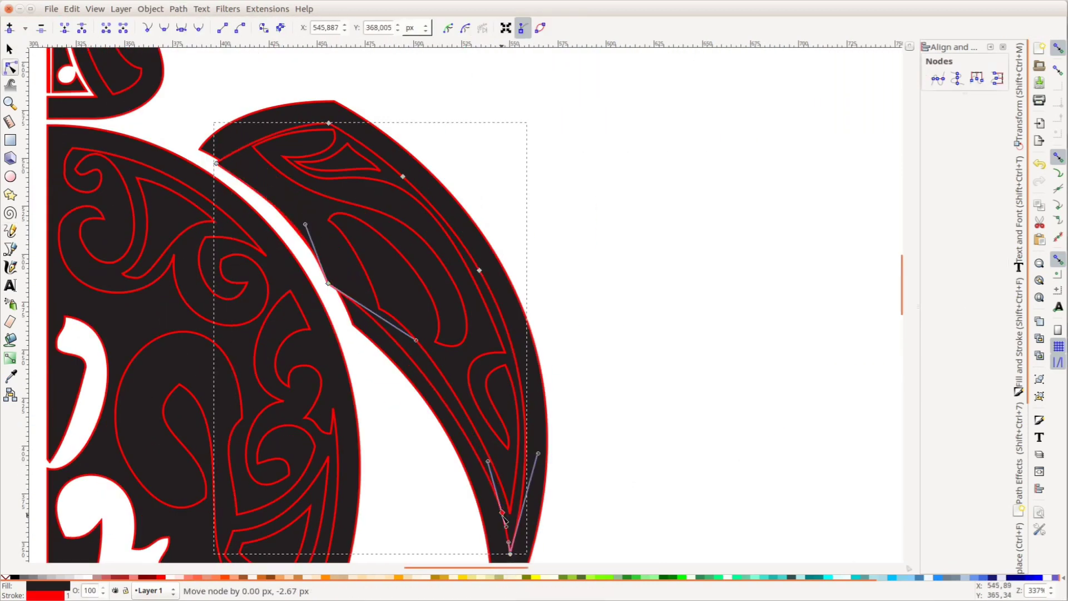
{"action": "left_click_drag", "start_coordinate": [408, 172], "coordinate": [413, 177]}
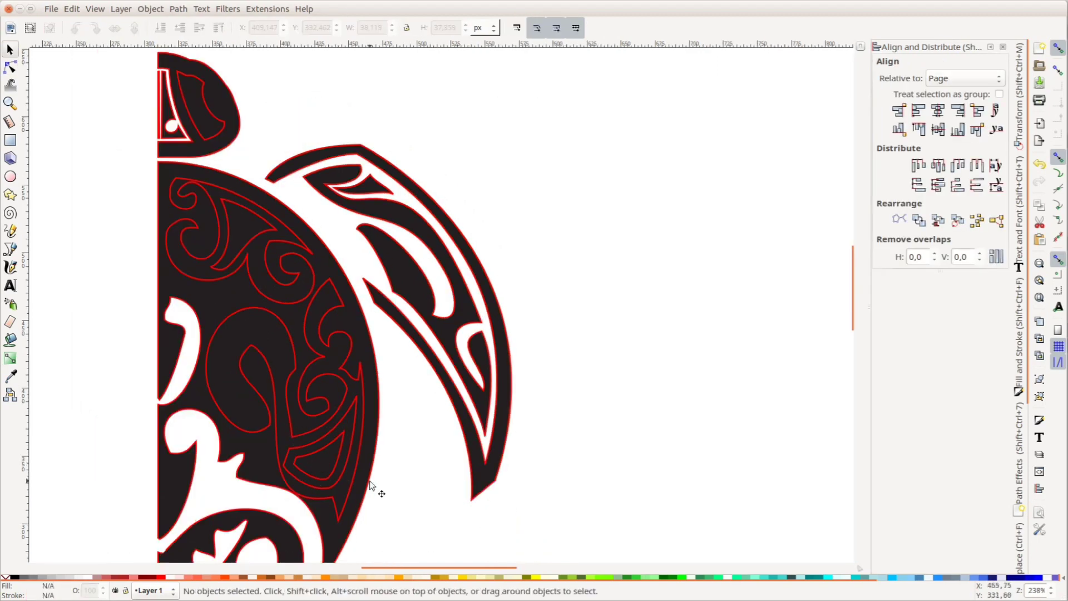
Extend the upper and lower tips of the shell's side cutout past the shell's rim by moving their nodes
{"action": "double_click", "coordinate": [330, 279]}
{"action": "left_click", "coordinate": [336, 292]}
{"action": "left_click_drag", "start_coordinate": [330, 279], "coordinate": [348, 269]}
{"action": "scroll", "coordinate": [345, 334], "scroll_direction": "down", "scroll_amount": 3}
{"action": "left_click_drag", "start_coordinate": [338, 453], "coordinate": [313, 502]}
{"action": "left_click_drag", "start_coordinate": [333, 430], "coordinate": [312, 454]}
{"action": "key", "text": "s"}
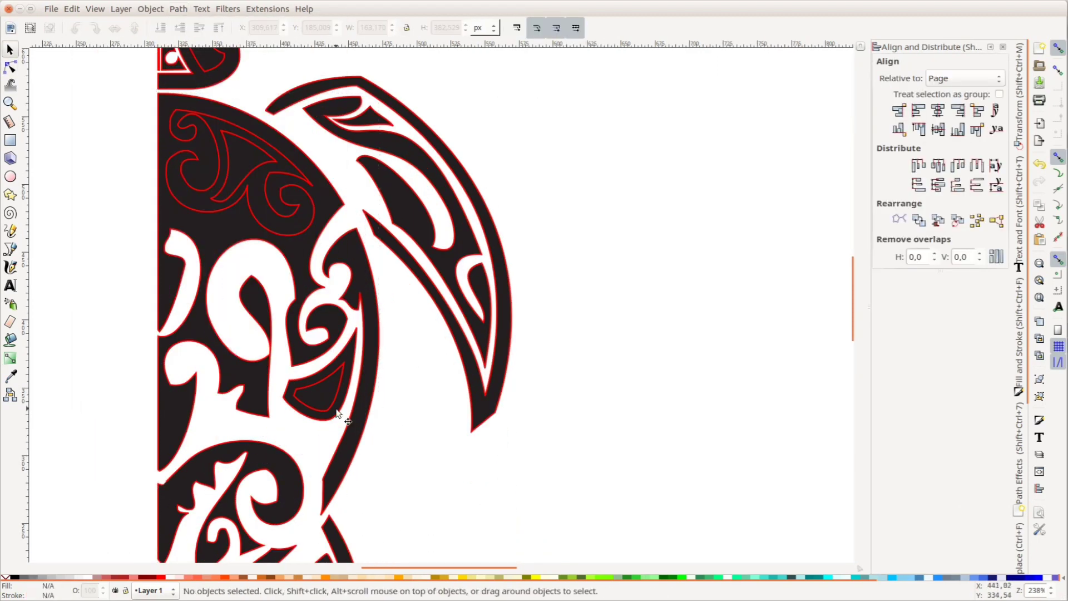
Move the small triangular cutout to the edge of its surrounding shell piece and subtract it from that piece
{"action": "scroll", "coordinate": [337, 413], "scroll_direction": "down", "scroll_amount": 2}
{"action": "left_click", "coordinate": [337, 342]}
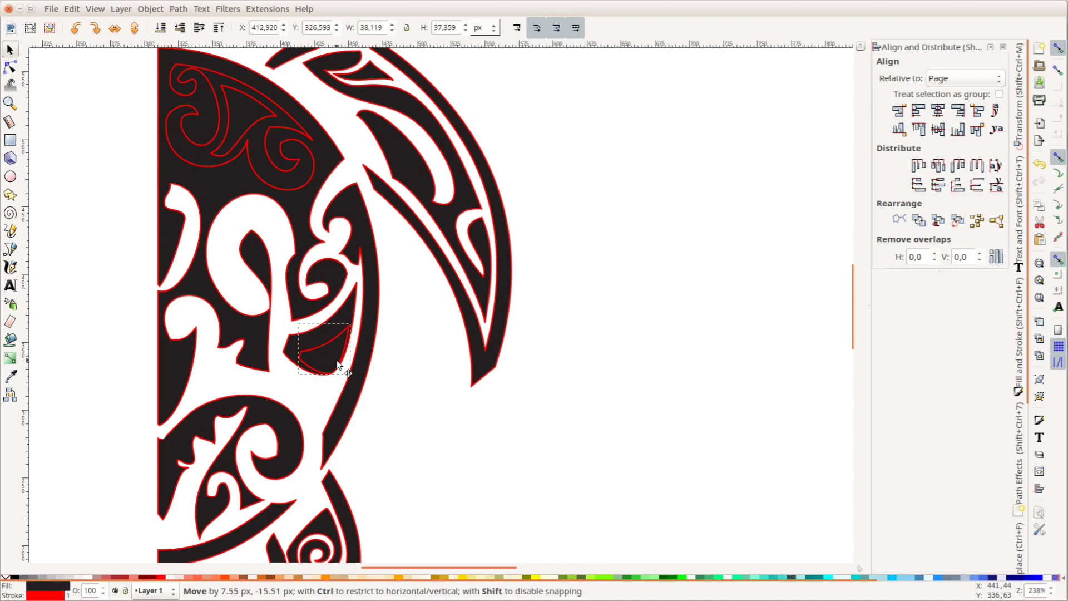
{"action": "left_click_drag", "start_coordinate": [337, 365], "coordinate": [323, 346]}
{"action": "left_click", "coordinate": [336, 365], "text": "shift"}
{"action": "key", "text": "ctrl+minus"}
Extend the head's side cutout across the head's lower edge and subtract it from the head
{"action": "scroll", "coordinate": [376, 408], "scroll_direction": "up", "scroll_amount": 7}
{"action": "left_click_drag", "start_coordinate": [250, 179], "coordinate": [205, 228]}
{"action": "key", "text": "ctrl+minus"}
Edit the head's nodes to open its outline along the straight centre edge
{"action": "double_click", "coordinate": [217, 167]}
{"action": "left_click_drag", "start_coordinate": [155, 110], "coordinate": [163, 146]}
{"action": "scroll", "coordinate": [163, 146], "scroll_direction": "up", "scroll_amount": 3}
{"action": "key", "text": "Delete"}
{"action": "key", "text": "ctrl+z"}
{"action": "left_click_drag", "start_coordinate": [277, 183], "coordinate": [302, 181]}
Subtract the upper swirl cutout from the shell with Difference
{"action": "scroll", "coordinate": [343, 267], "scroll_direction": "down", "scroll_amount": 2}
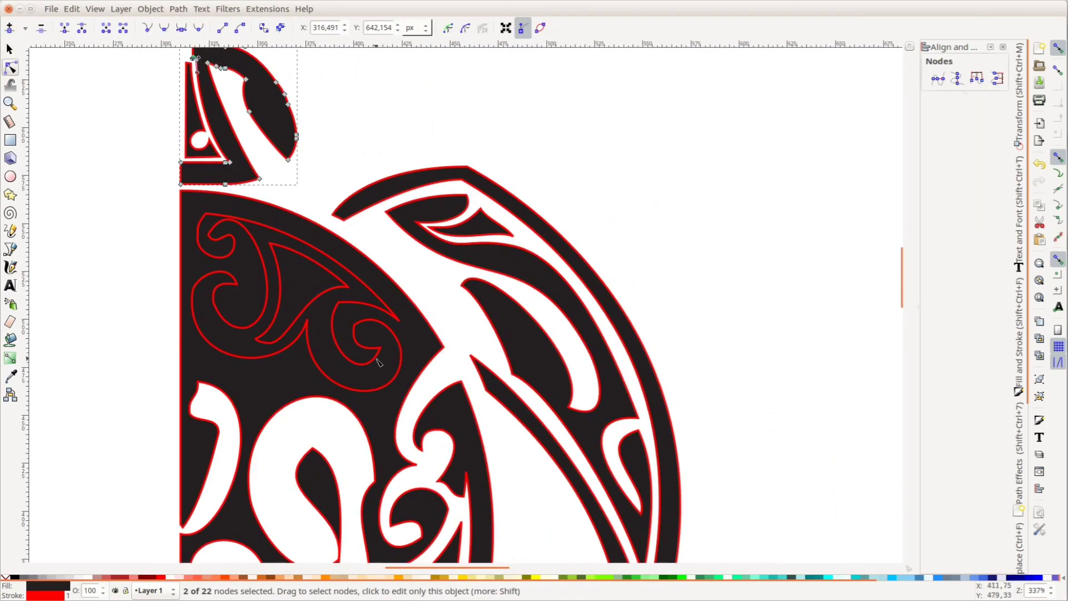
{"action": "key", "text": "s"}
{"action": "left_click", "coordinate": [377, 274], "text": "shift"}
{"action": "left_click", "coordinate": [178, 9]}
{"action": "left_click", "coordinate": [203, 90]}
Select all pieces of the half turtle and combine them into one path
{"action": "scroll", "coordinate": [123, 175], "scroll_direction": "down", "scroll_amount": 3}
{"action": "key", "text": "ctrl+a"}
{"action": "left_click", "coordinate": [177, 9]}
{"action": "left_click", "coordinate": [200, 160]}
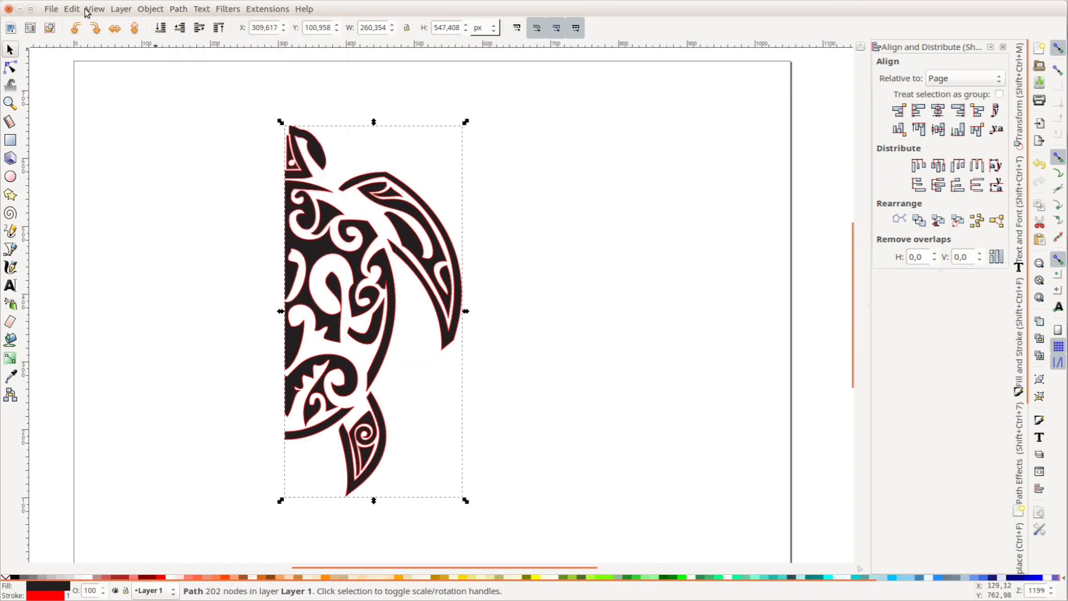
Duplicate the half turtle, flip the copy horizontally, overlap it slightly at the centreline and unite both halves
{"action": "left_click", "coordinate": [83, 9]}
{"action": "left_click", "coordinate": [98, 158]}
{"action": "key", "text": "h"}
{"action": "left_click_drag", "start_coordinate": [452, 342], "coordinate": [273, 351]}
{"action": "scroll", "coordinate": [274, 356], "scroll_direction": "up", "scroll_amount": 3}
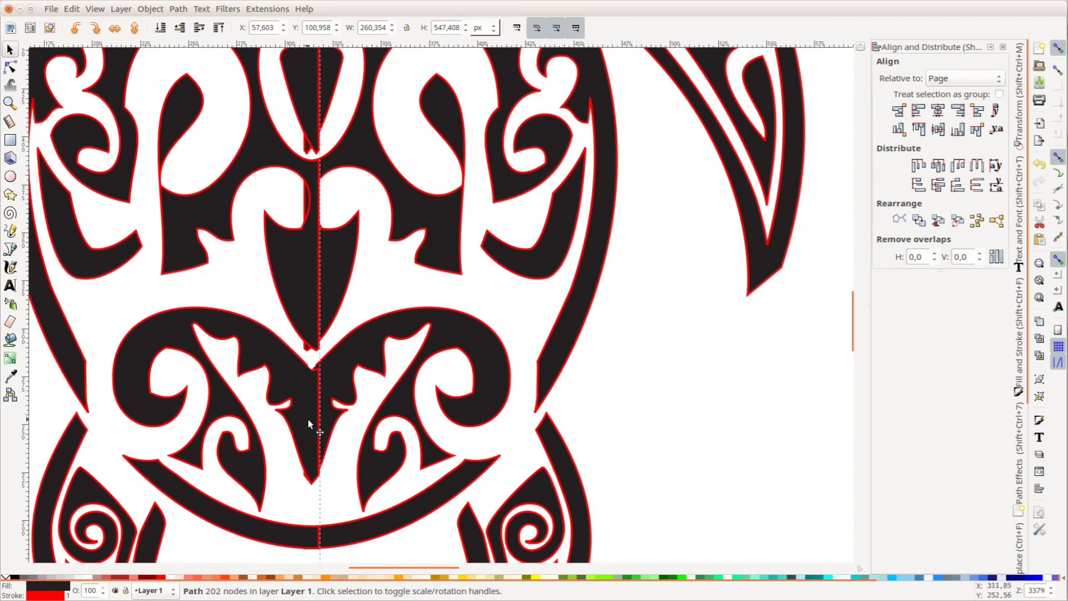
{"action": "left_click_drag", "start_coordinate": [309, 424], "coordinate": [299, 424]}
{"action": "left_click", "coordinate": [178, 9]}
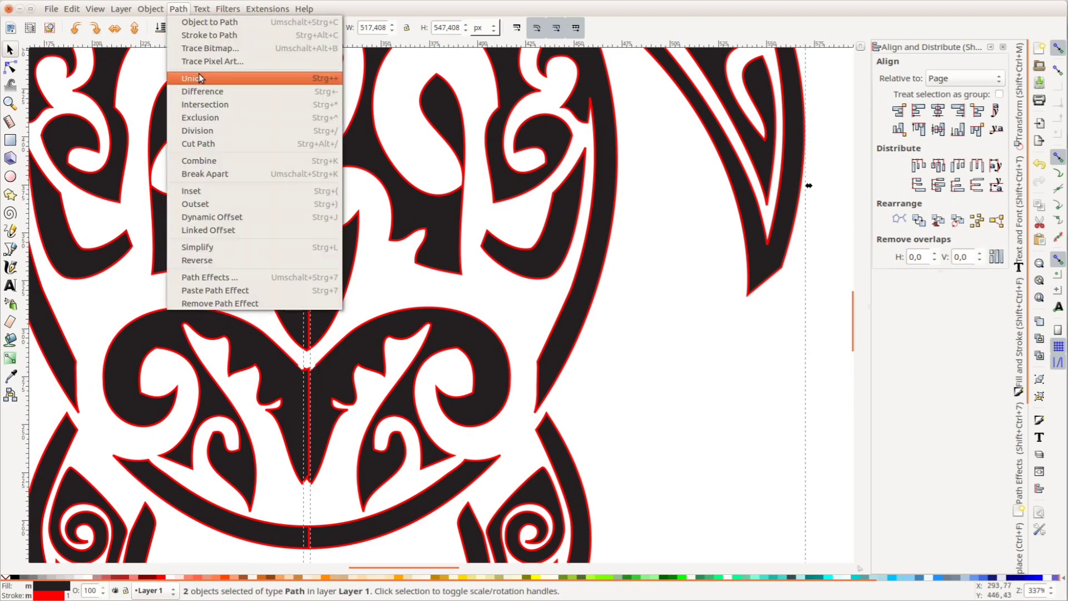
{"action": "left_click", "coordinate": [194, 77]}
Clean up the surplus seam nodes at the shell's lower central notch and smoothly round the pointed tip beneath it
{"action": "left_click", "coordinate": [10, 67]}
{"action": "scroll", "coordinate": [309, 376], "scroll_direction": "up", "scroll_amount": 3}
{"action": "left_click_drag", "start_coordinate": [293, 339], "coordinate": [312, 365]}
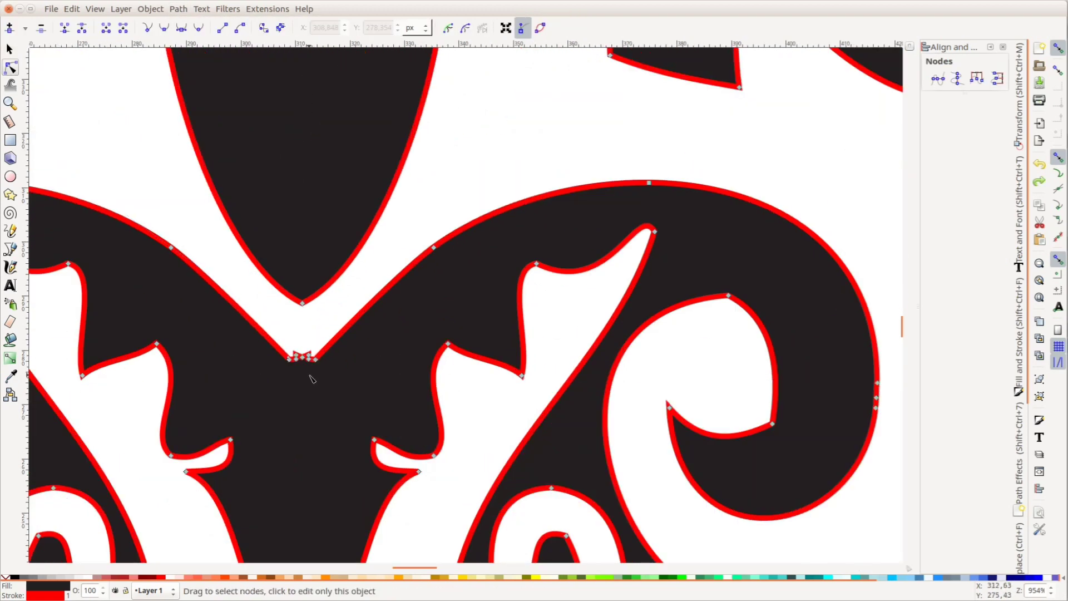
{"action": "scroll", "coordinate": [312, 378], "scroll_direction": "up", "scroll_amount": 2, "text": "ctrl"}
{"action": "scroll", "coordinate": [295, 362], "scroll_direction": "down", "scroll_amount": 10}
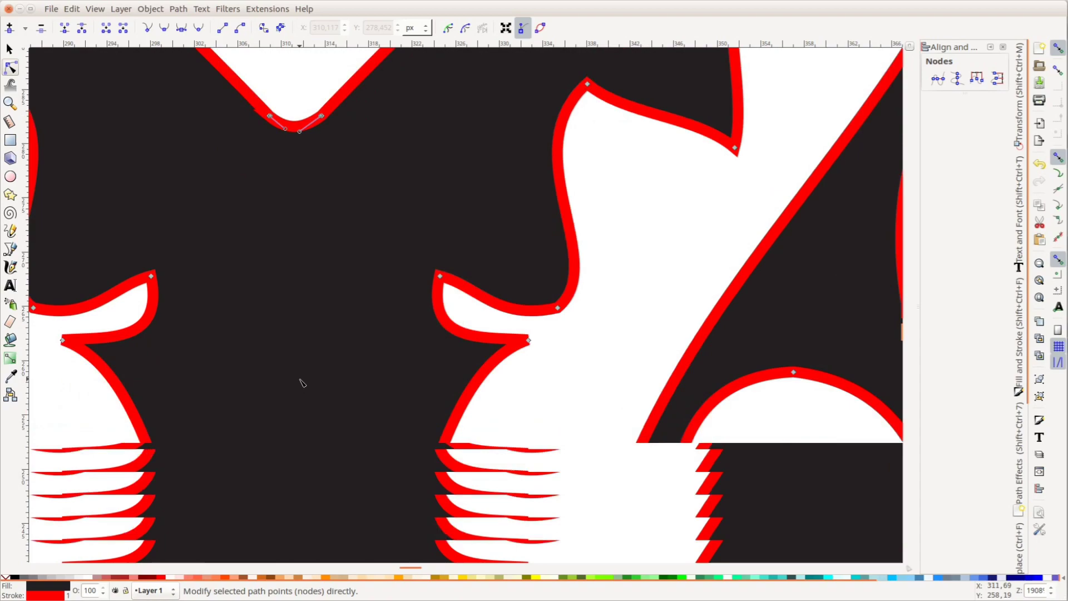
{"action": "left_click_drag", "start_coordinate": [295, 469], "coordinate": [290, 512]}
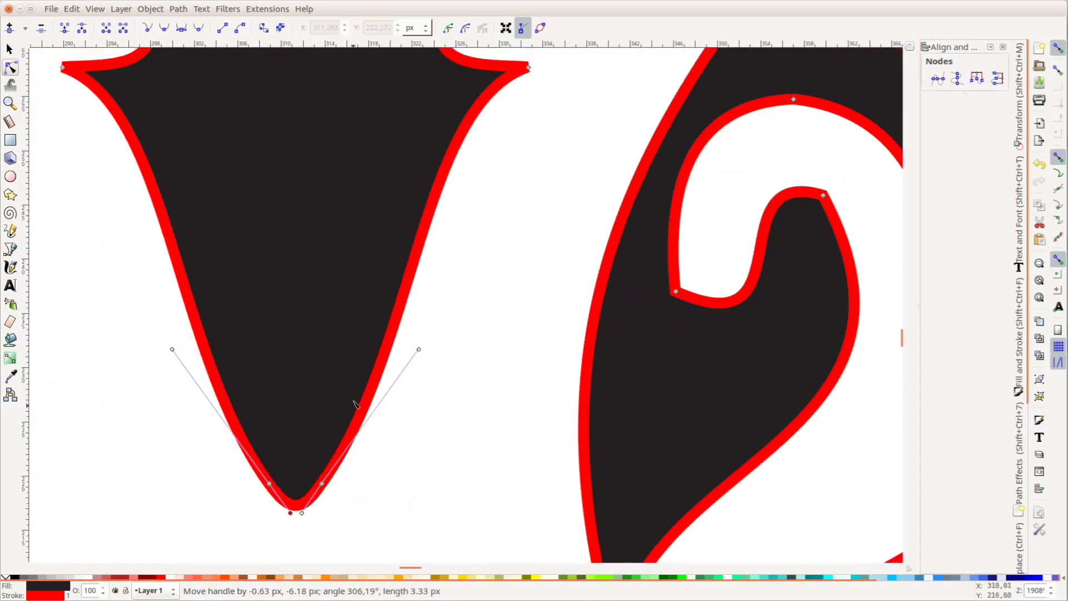
Examine the centre seam between the pointed tip and the shell's oval cutout, and select the seam nodes at the cutout's lower end
{"action": "scroll", "coordinate": [343, 359], "scroll_direction": "down", "scroll_amount": 3, "text": "ctrl"}
{"action": "scroll", "coordinate": [343, 383], "scroll_direction": "up", "scroll_amount": 20}
{"action": "scroll", "coordinate": [327, 415], "scroll_direction": "up", "scroll_amount": 3, "text": "ctrl"}
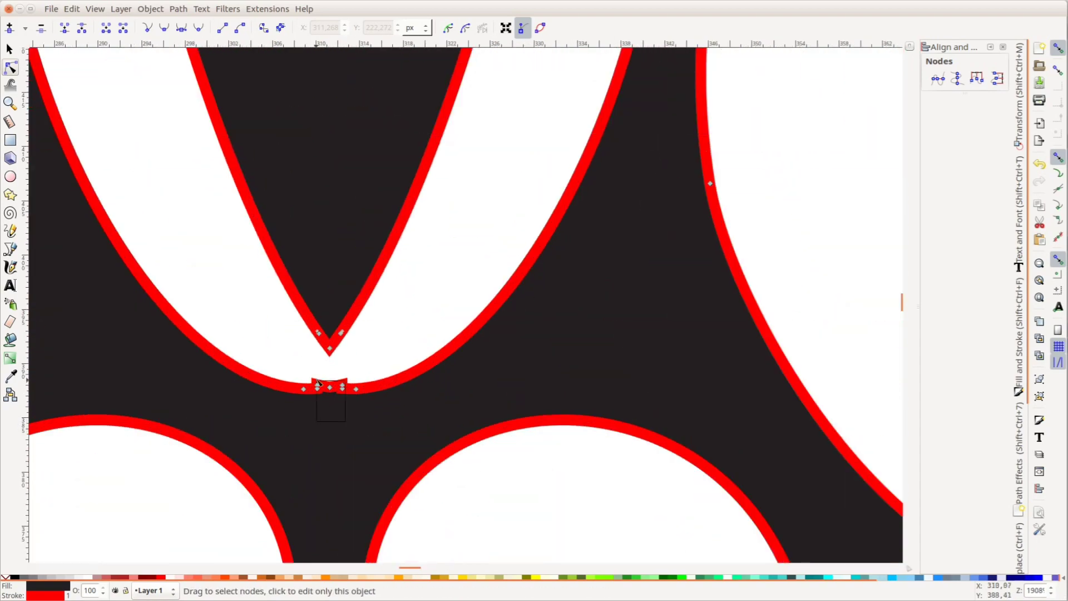
{"action": "scroll", "coordinate": [346, 306], "scroll_direction": "down", "scroll_amount": 3, "text": "ctrl"}
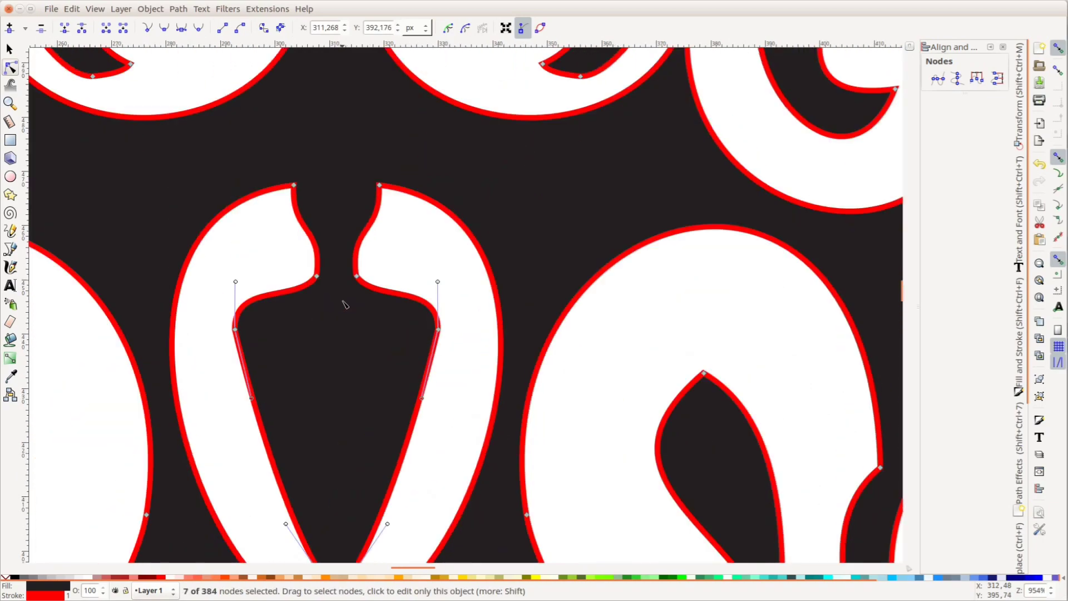
{"action": "scroll", "coordinate": [367, 275], "scroll_direction": "down", "scroll_amount": 5, "text": "ctrl"}
{"action": "scroll", "coordinate": [368, 275], "scroll_direction": "down", "scroll_amount": 6}
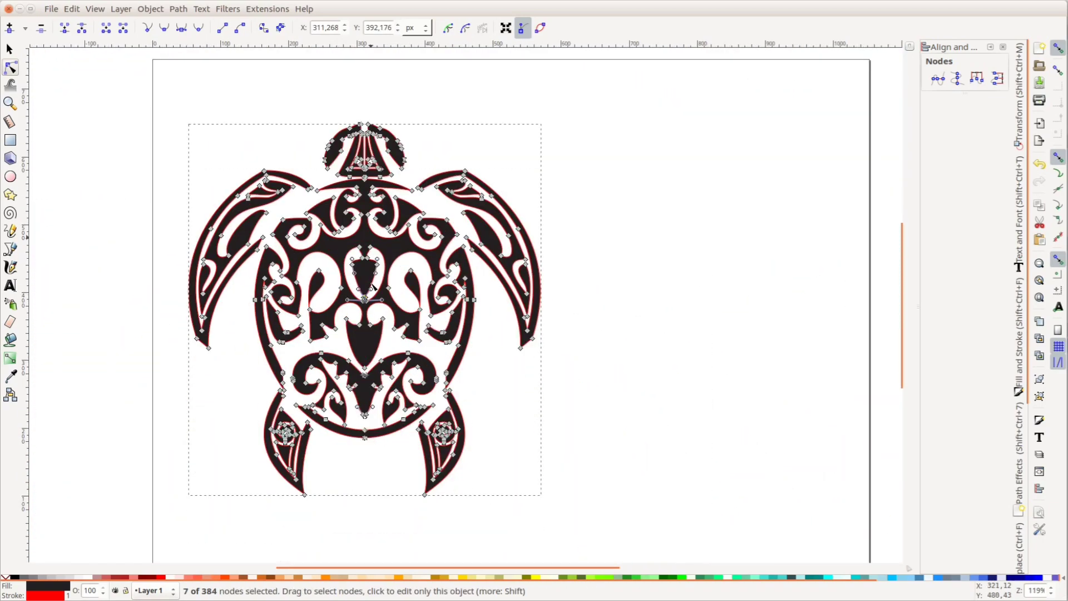
Add the centre-aligned text "Slow and / steady / wins the / race." on four lines beside the turtle
{"action": "left_click", "coordinate": [10, 49]}
{"action": "left_click", "coordinate": [114, 95]}
{"action": "left_click", "coordinate": [10, 285]}
{"action": "scroll", "coordinate": [277, 265], "scroll_direction": "down", "scroll_amount": 1, "text": "ctrl"}
{"action": "type", "text": "Slow and"}
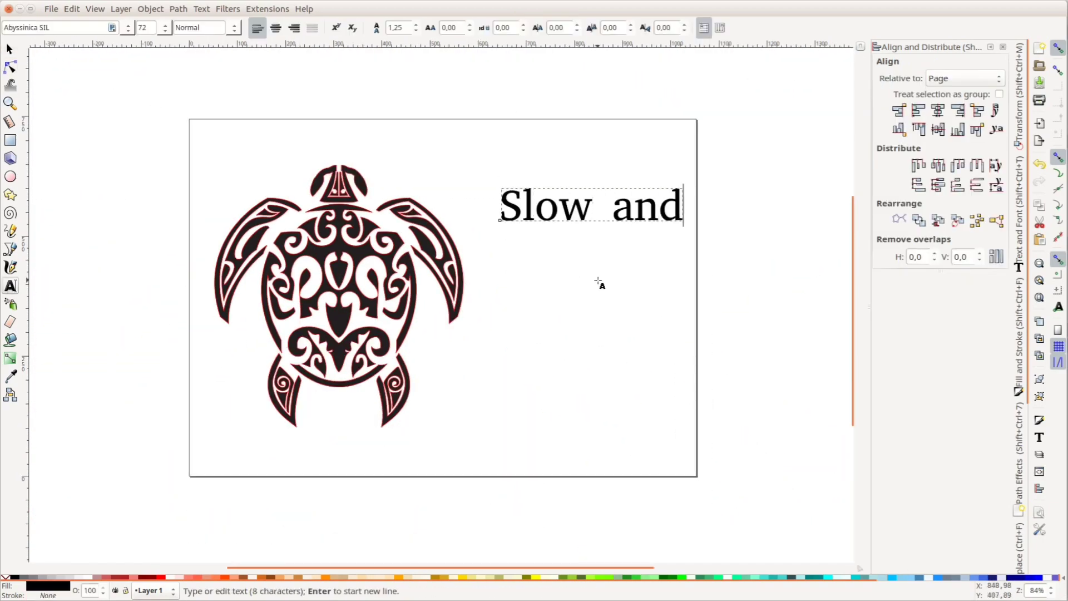
{"action": "key", "text": "Return"}
{"action": "type", "text": "steady"}
{"action": "key", "text": "Return"}
{"action": "type", "text": "wins the"}
{"action": "key", "text": "Return"}
{"action": "key", "text": "ctrl+a"}
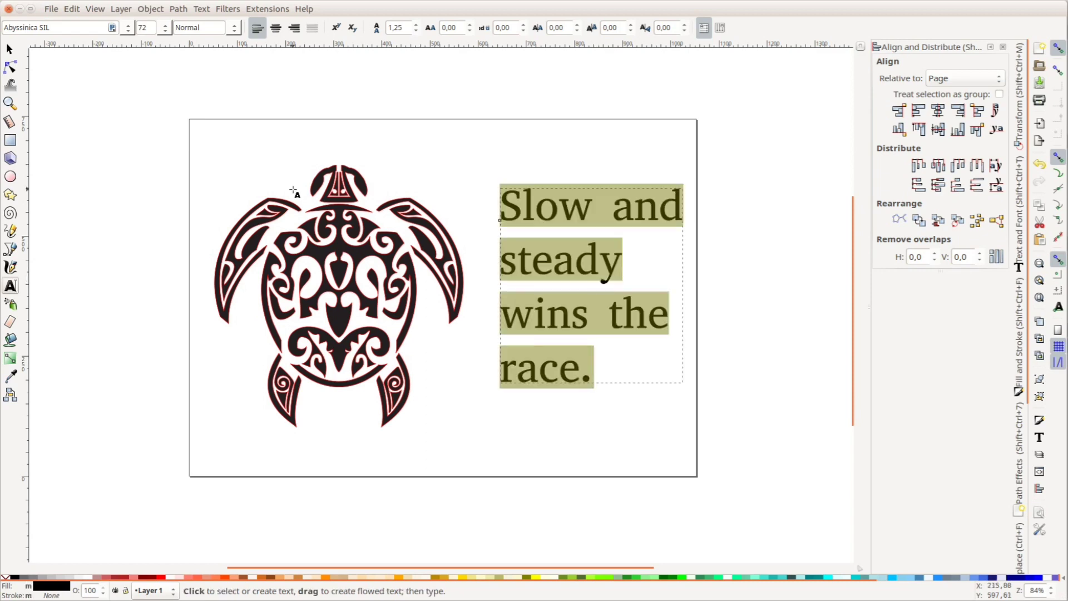
{"action": "left_click", "coordinate": [275, 27]}
{"action": "left_click", "coordinate": [9, 49]}
Apply the Stencilia-Bold font to the entire four-line motto
{"action": "key", "text": "ctrl+shift+t"}
{"action": "left_click_drag", "start_coordinate": [873, 103], "coordinate": [870, 126]}
{"action": "scroll", "coordinate": [817, 134], "scroll_direction": "down", "scroll_amount": 2}
{"action": "left_click", "coordinate": [807, 149]}
{"action": "triple_click", "coordinate": [632, 320]}
{"action": "key", "text": "ctrl+a"}
{"action": "scroll", "coordinate": [818, 136], "scroll_direction": "down", "scroll_amount": 3}
{"action": "left_click", "coordinate": [812, 138]}
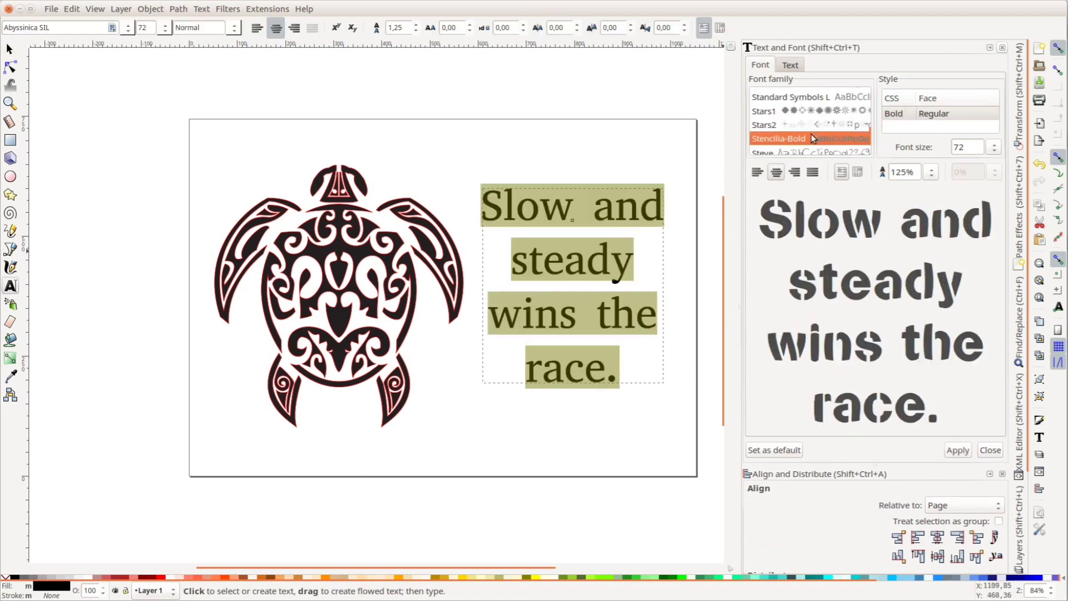
{"action": "left_click", "coordinate": [958, 450]}
{"action": "left_click", "coordinate": [991, 450]}
{"action": "key", "text": "F1"}
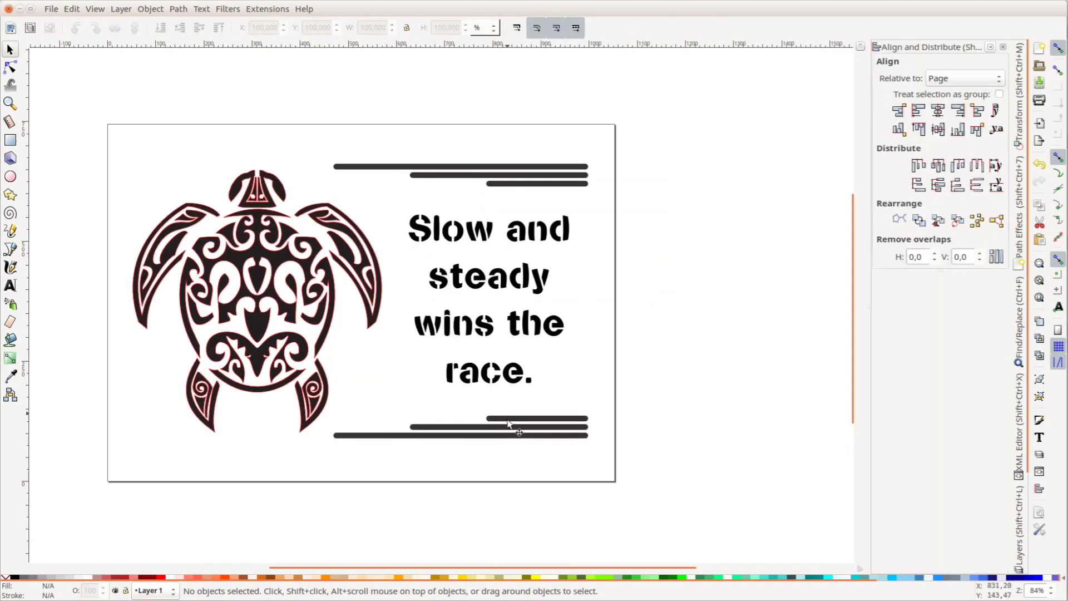
Align the upper and lower groups of horizontal bars with each other so their edges match
{"action": "left_click", "coordinate": [462, 166]}
{"action": "left_click", "coordinate": [539, 436]}
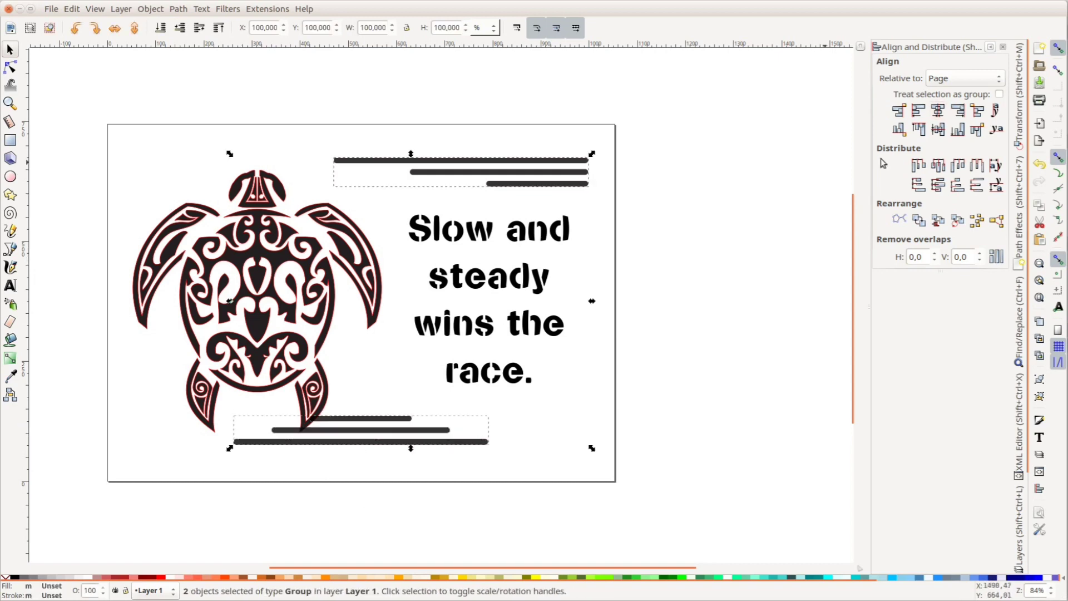
{"action": "left_click", "coordinate": [958, 110]}
{"action": "left_click", "coordinate": [544, 191]}
{"action": "left_click", "coordinate": [503, 188]}
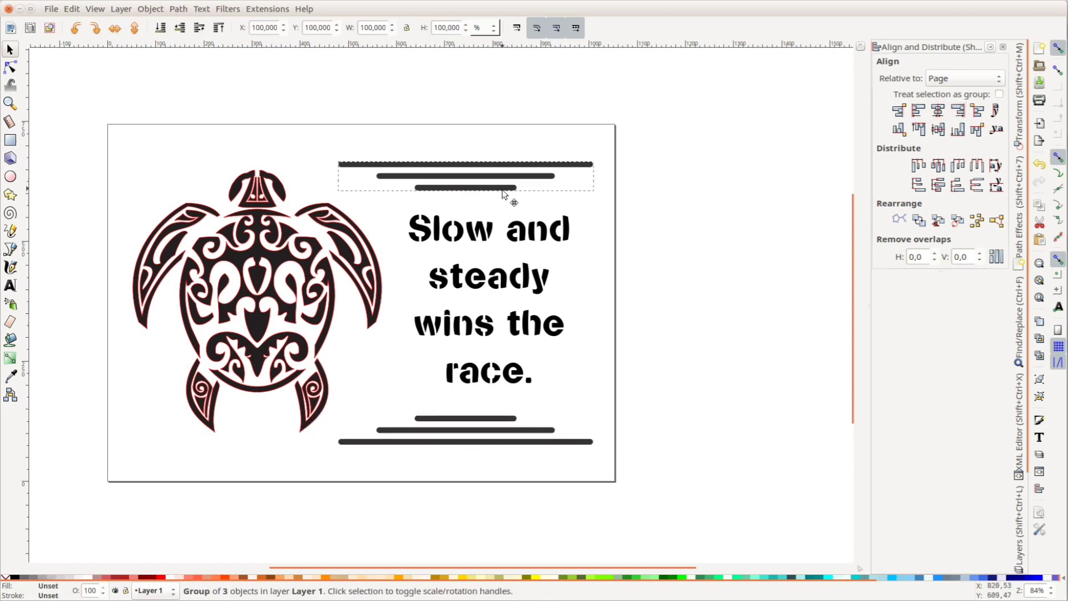
Centre the bar groups horizontally on the motto and select the whole design
{"action": "left_click", "coordinate": [938, 109]}
{"action": "left_click", "coordinate": [965, 78]}
{"action": "left_click", "coordinate": [946, 13]}
{"action": "key", "text": "ctrl+z"}
{"action": "left_click", "coordinate": [938, 109]}
{"action": "key", "text": "ctrl+a"}
{"action": "right_click", "coordinate": [89, 590]}
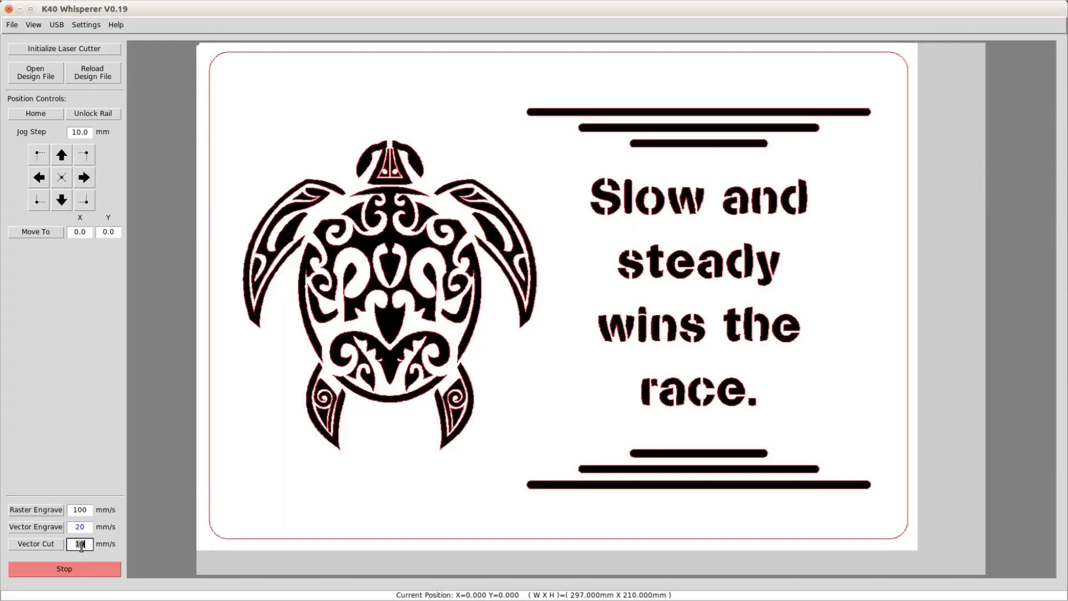
In K40 Whisperer, set the vector cut speed to 55 mm/s and start the vector cut
{"action": "key", "text": "BackSpace"}
{"action": "type", "text": "55"}
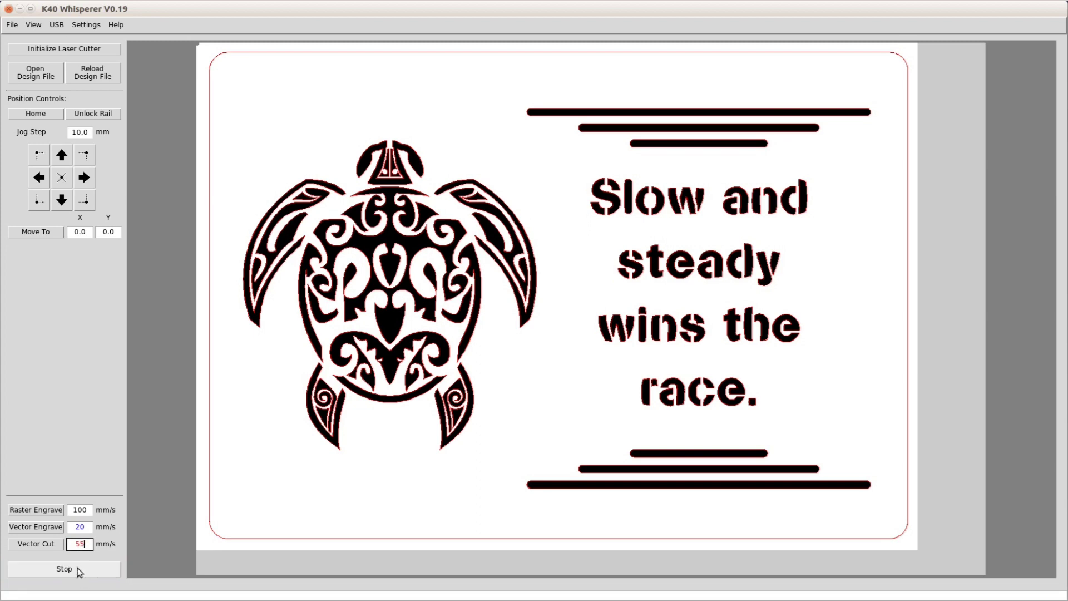
{"action": "left_click", "coordinate": [47, 544]}
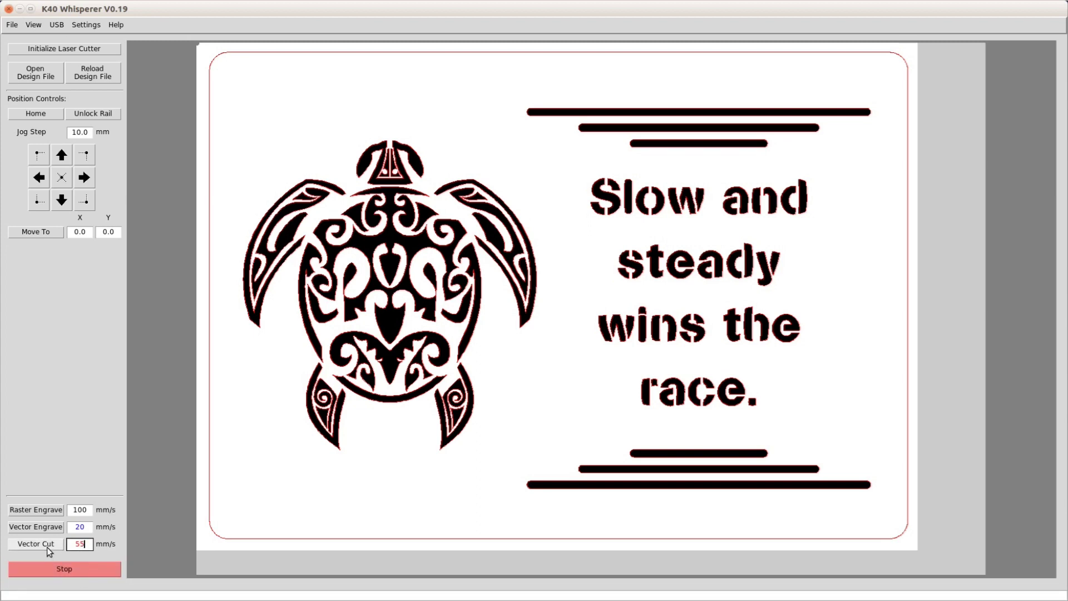